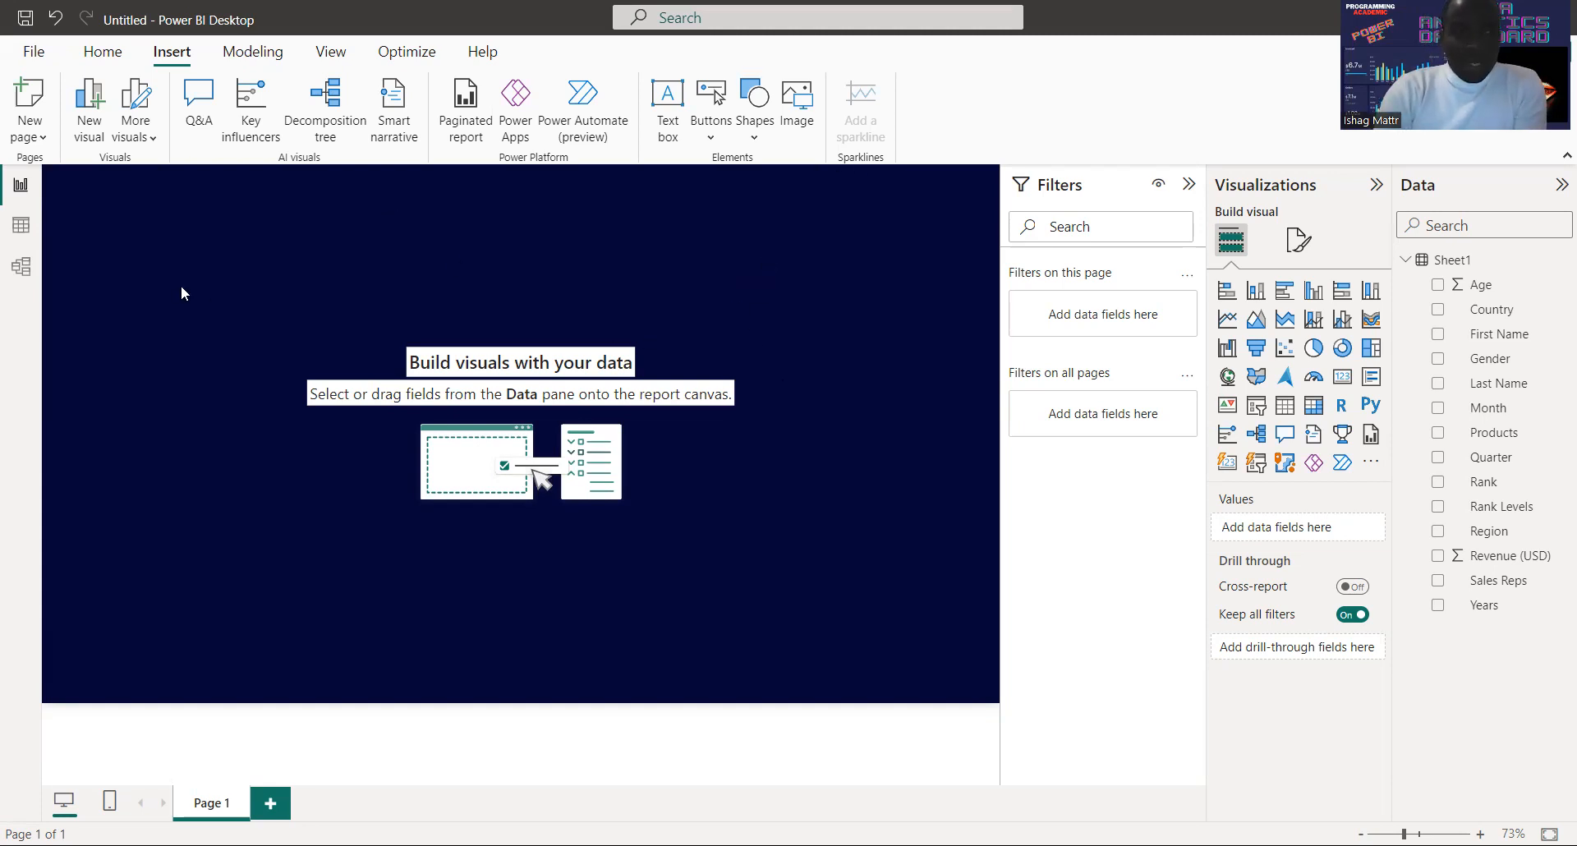
- Insert a rectangle with rounded top corners and resize it into a narrow, full-height sidebar along the page's left edge
left_click(92, 51)
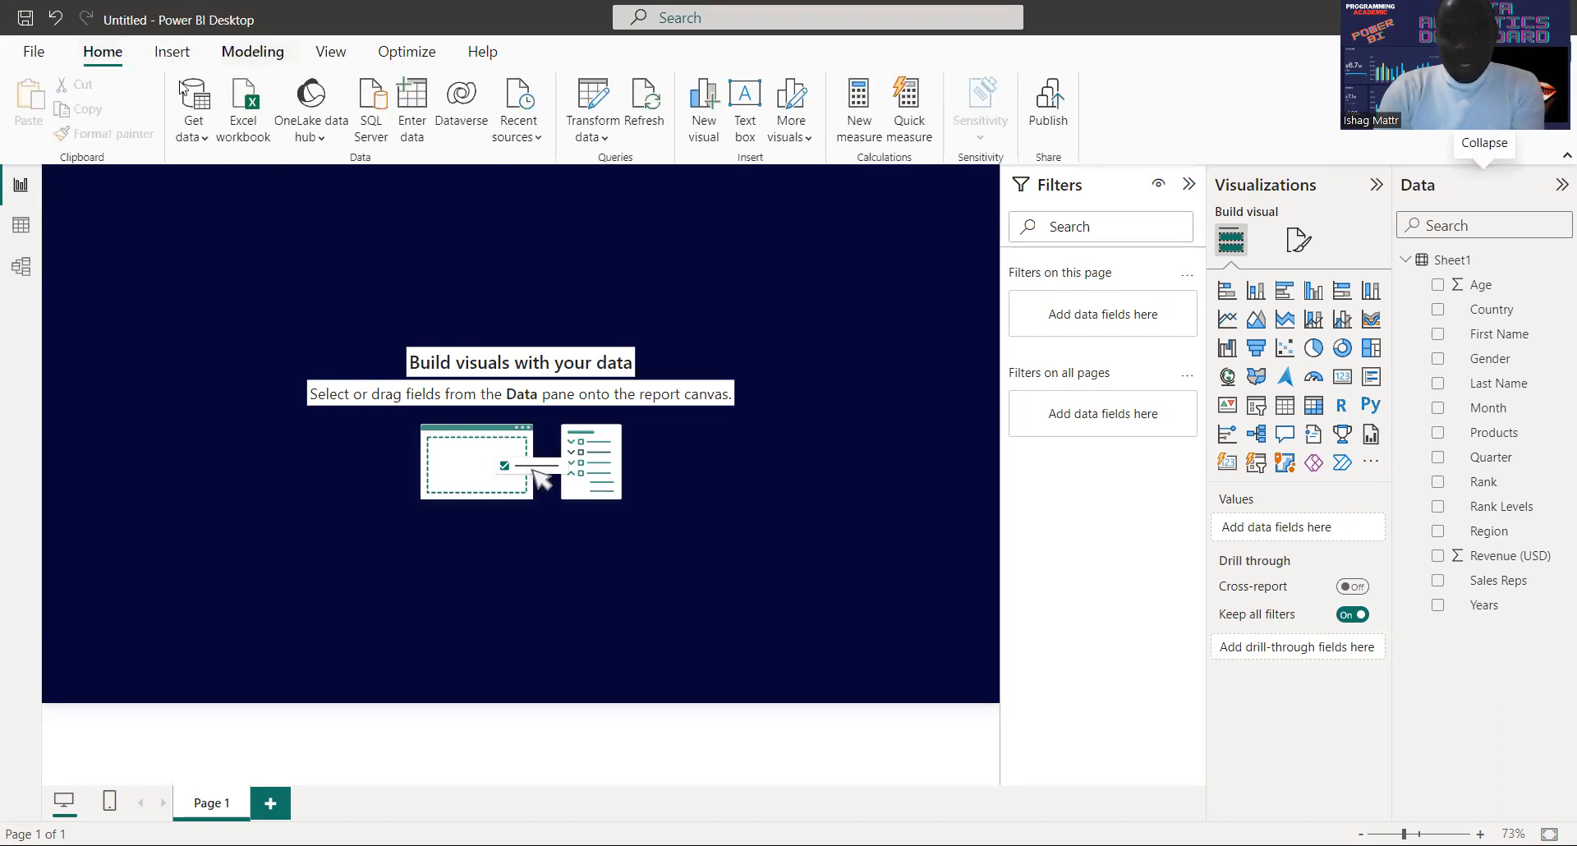
left_click(172, 51)
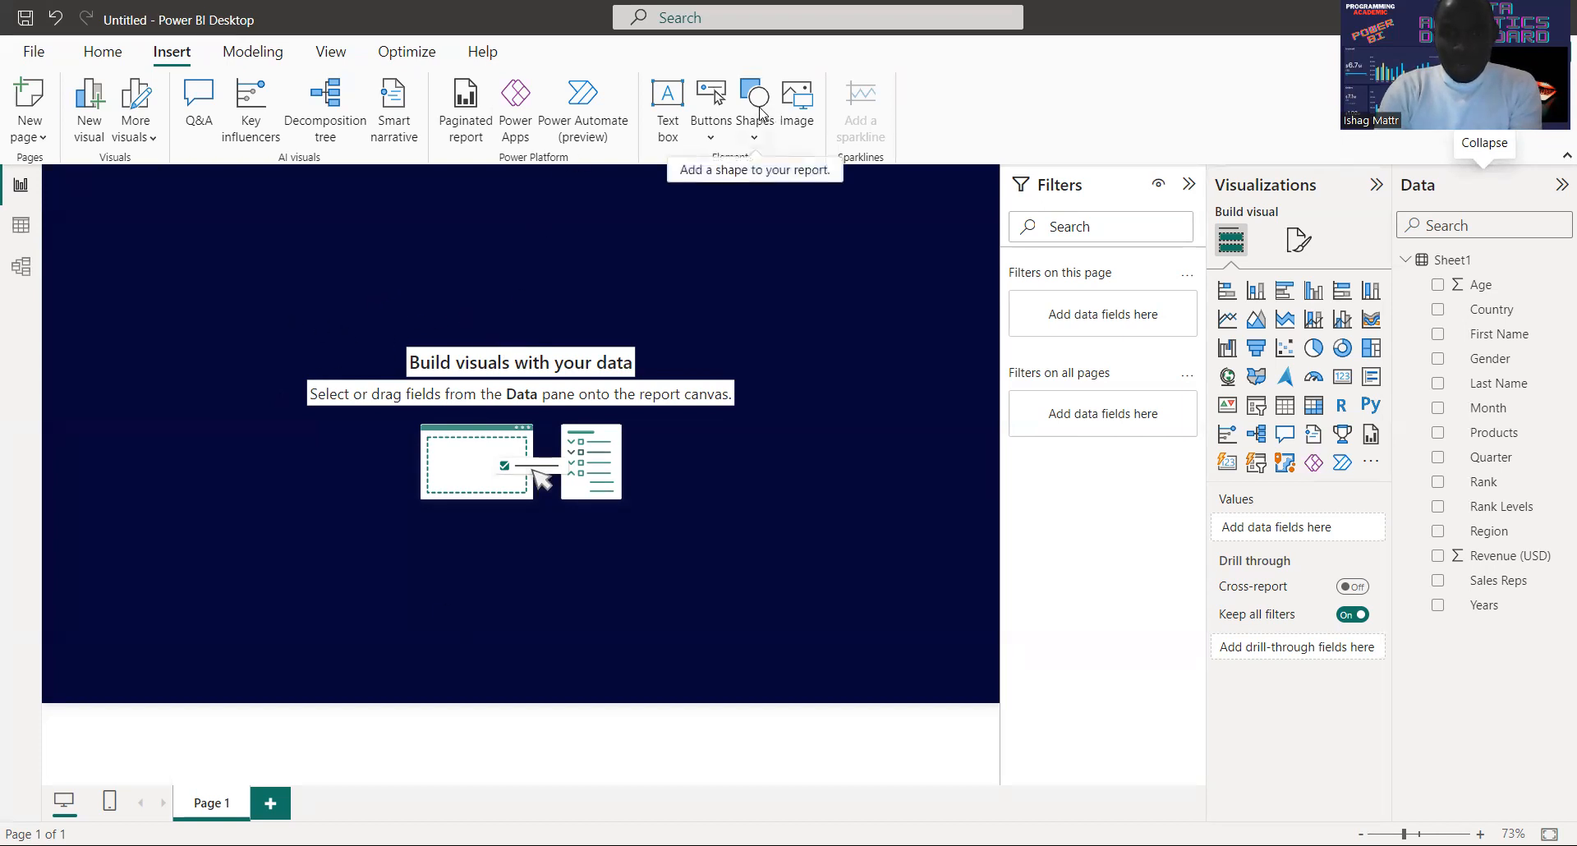
left_click(759, 138)
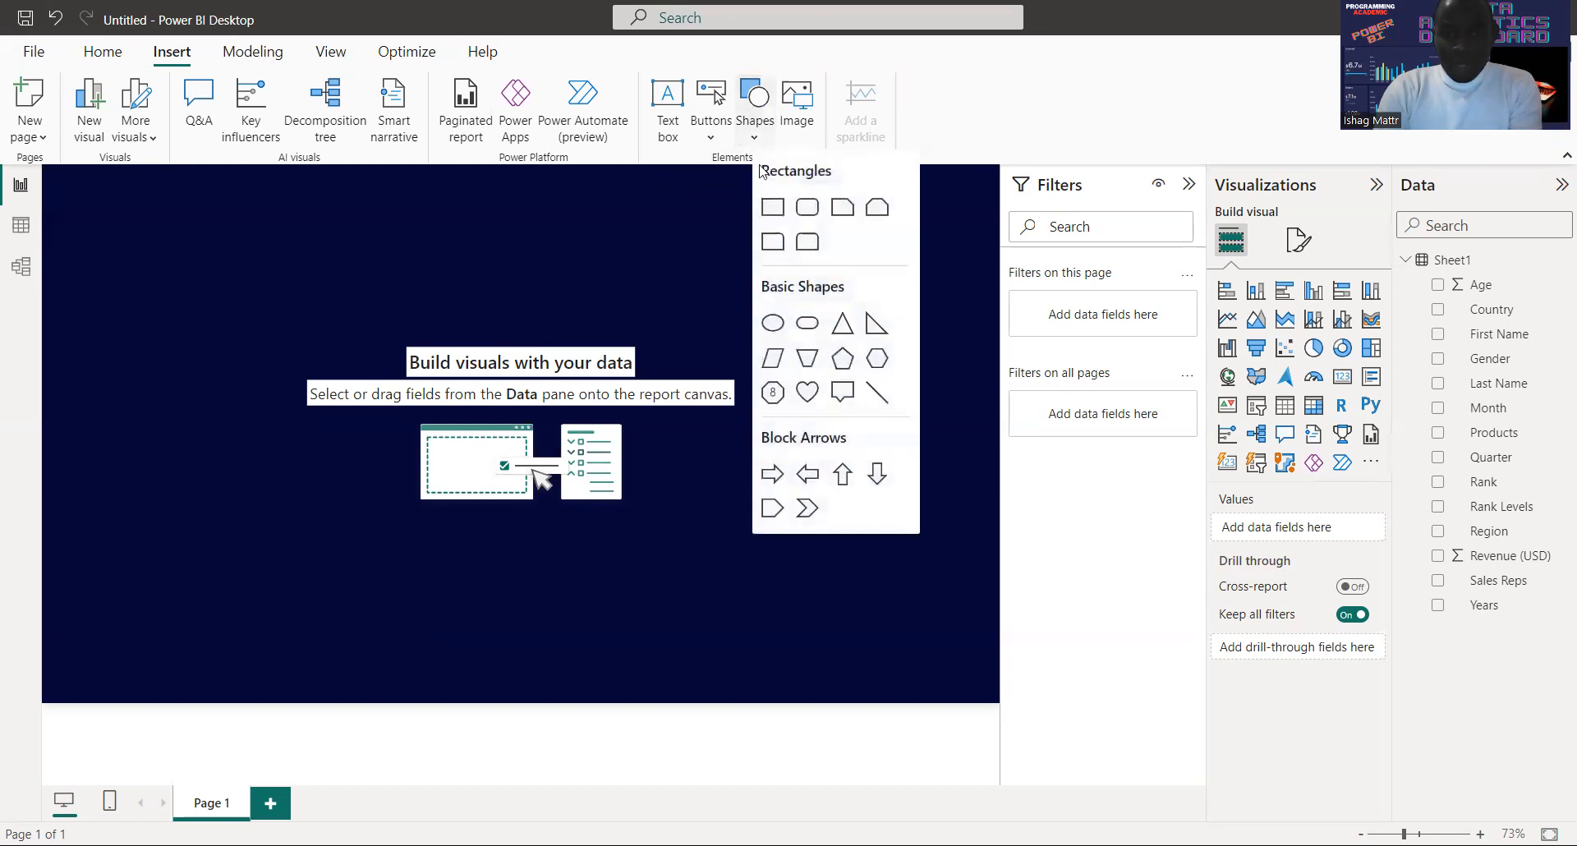
left_click(807, 240)
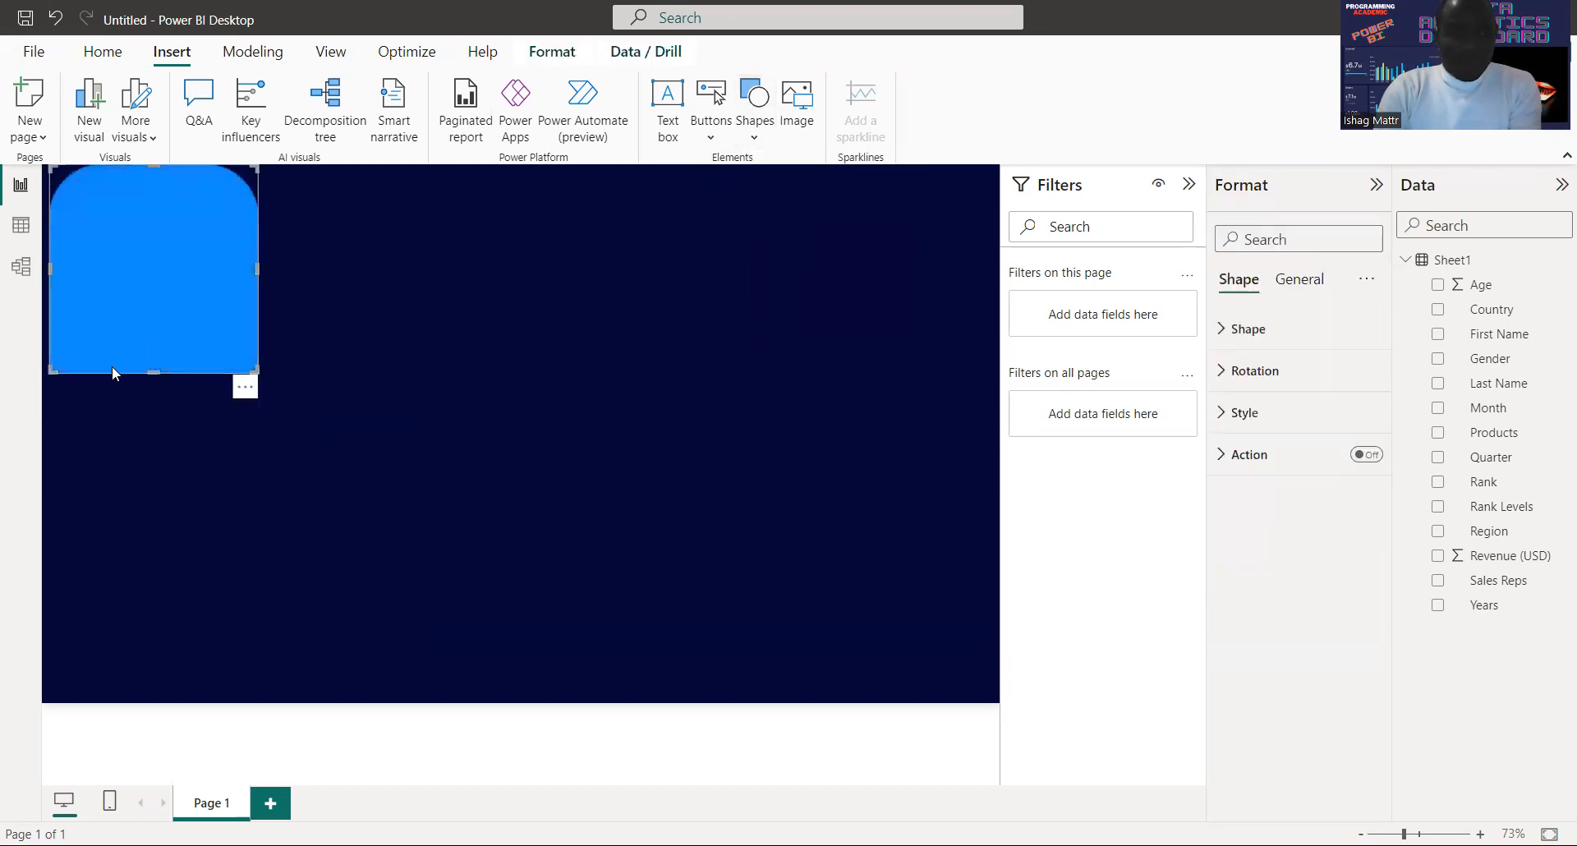
left_click_drag(152, 374, 139, 707)
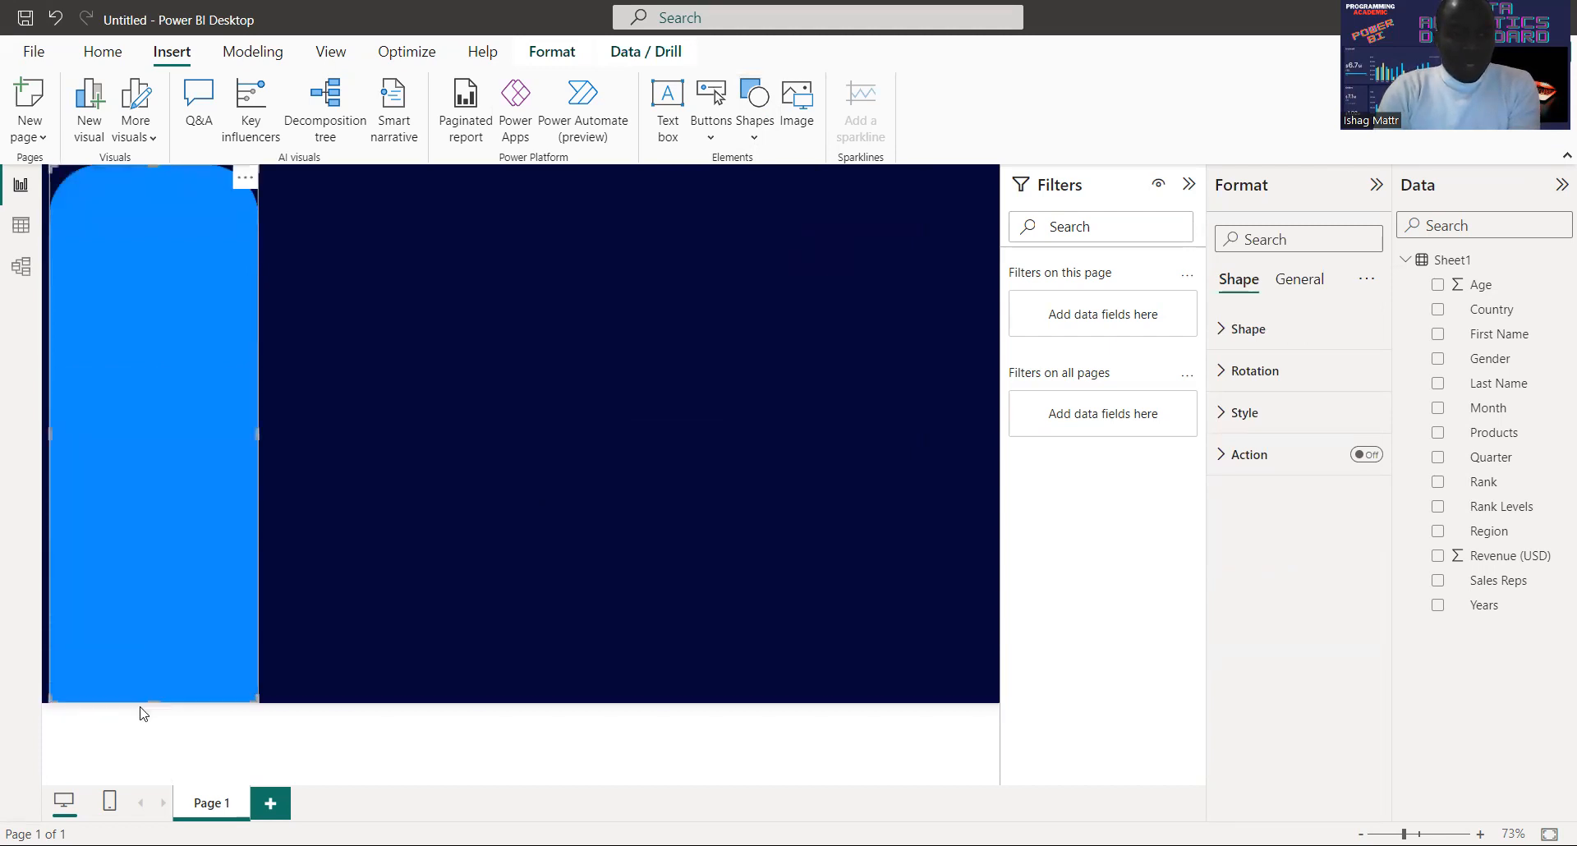
left_click_drag(255, 438, 174, 430)
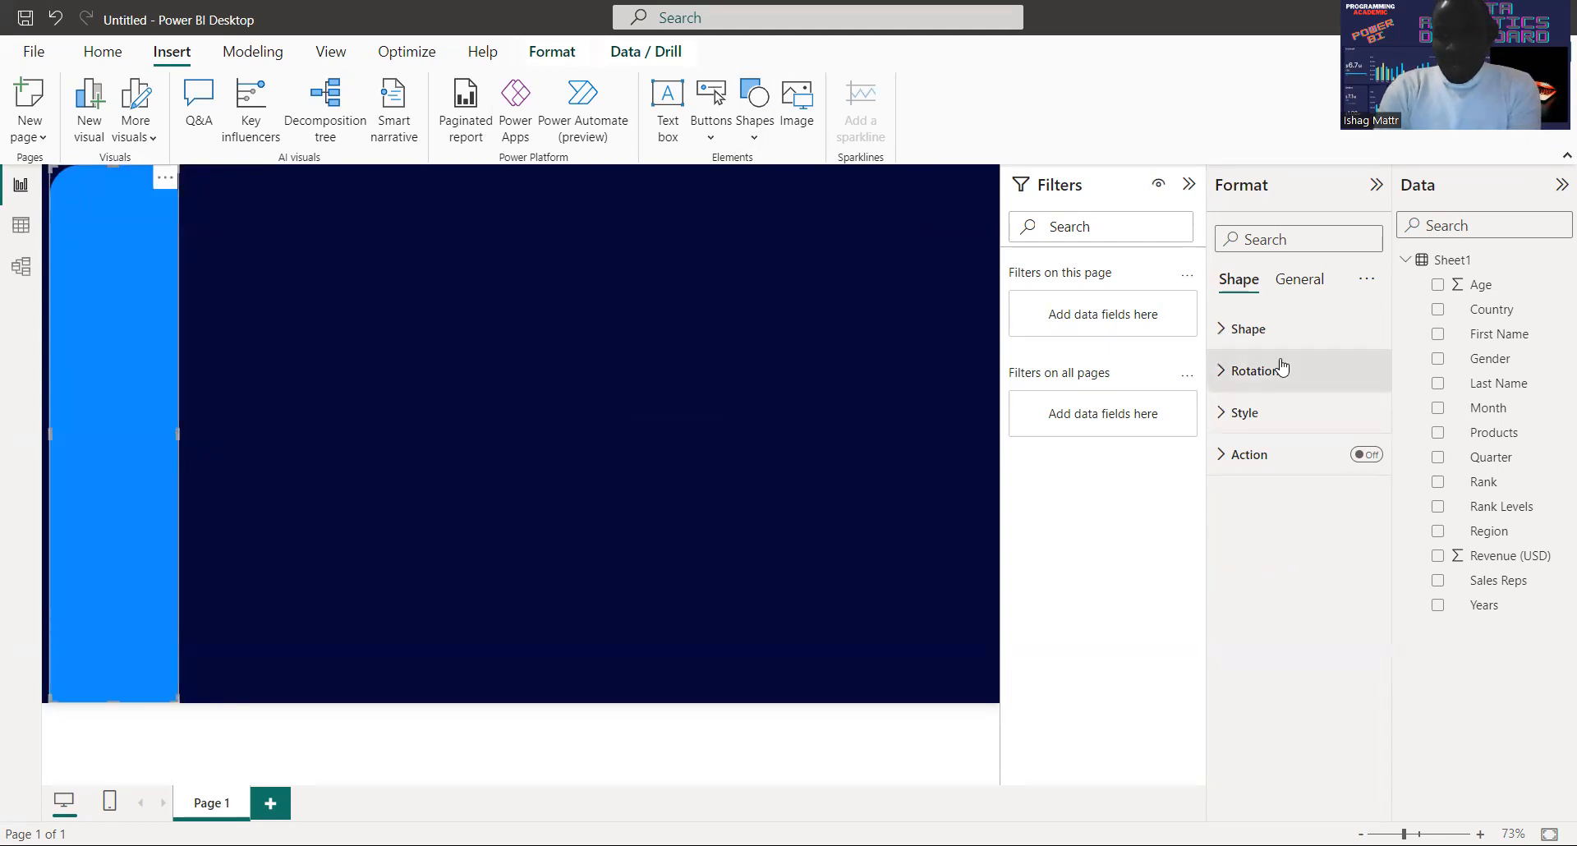
- Set the sidebar shape's overall rotation to 270° to put its rounded corners on the outer side
left_click(1242, 385)
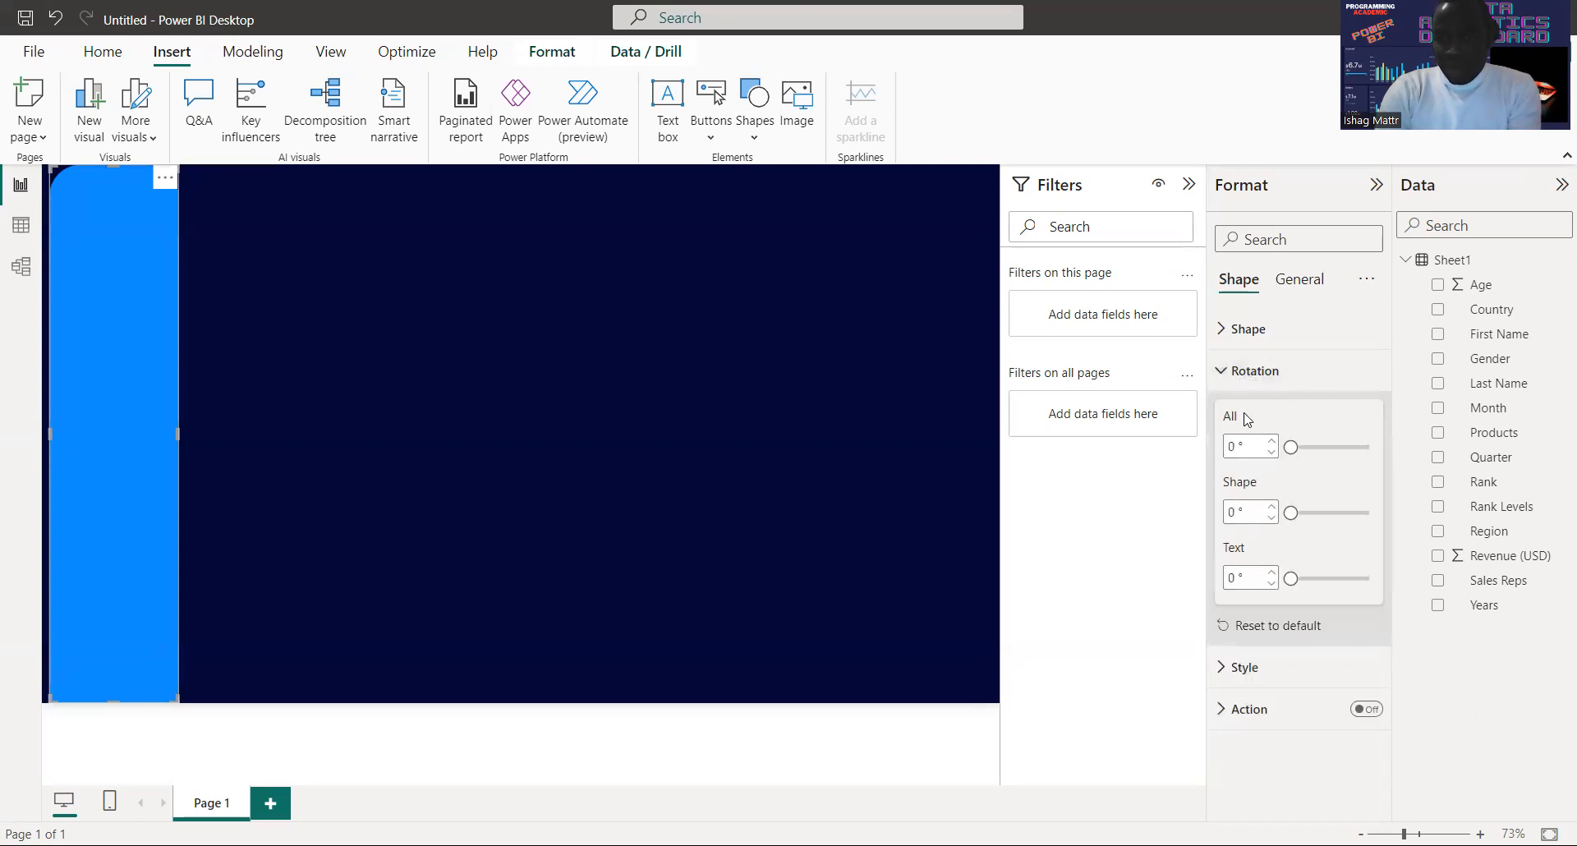
double_click(1234, 445)
key("BackSpace")
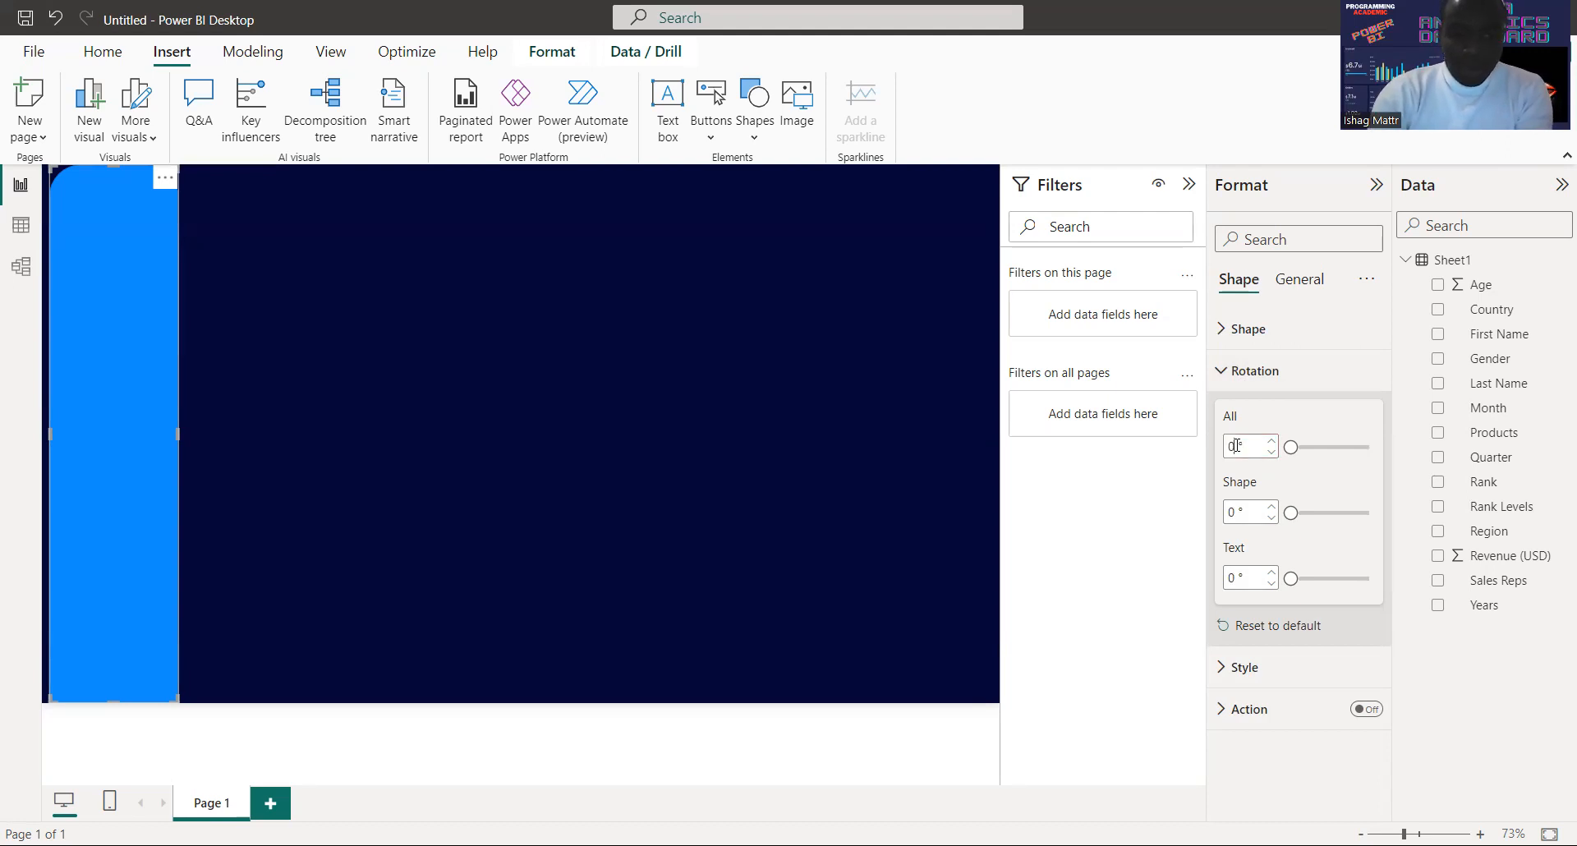
type("270")
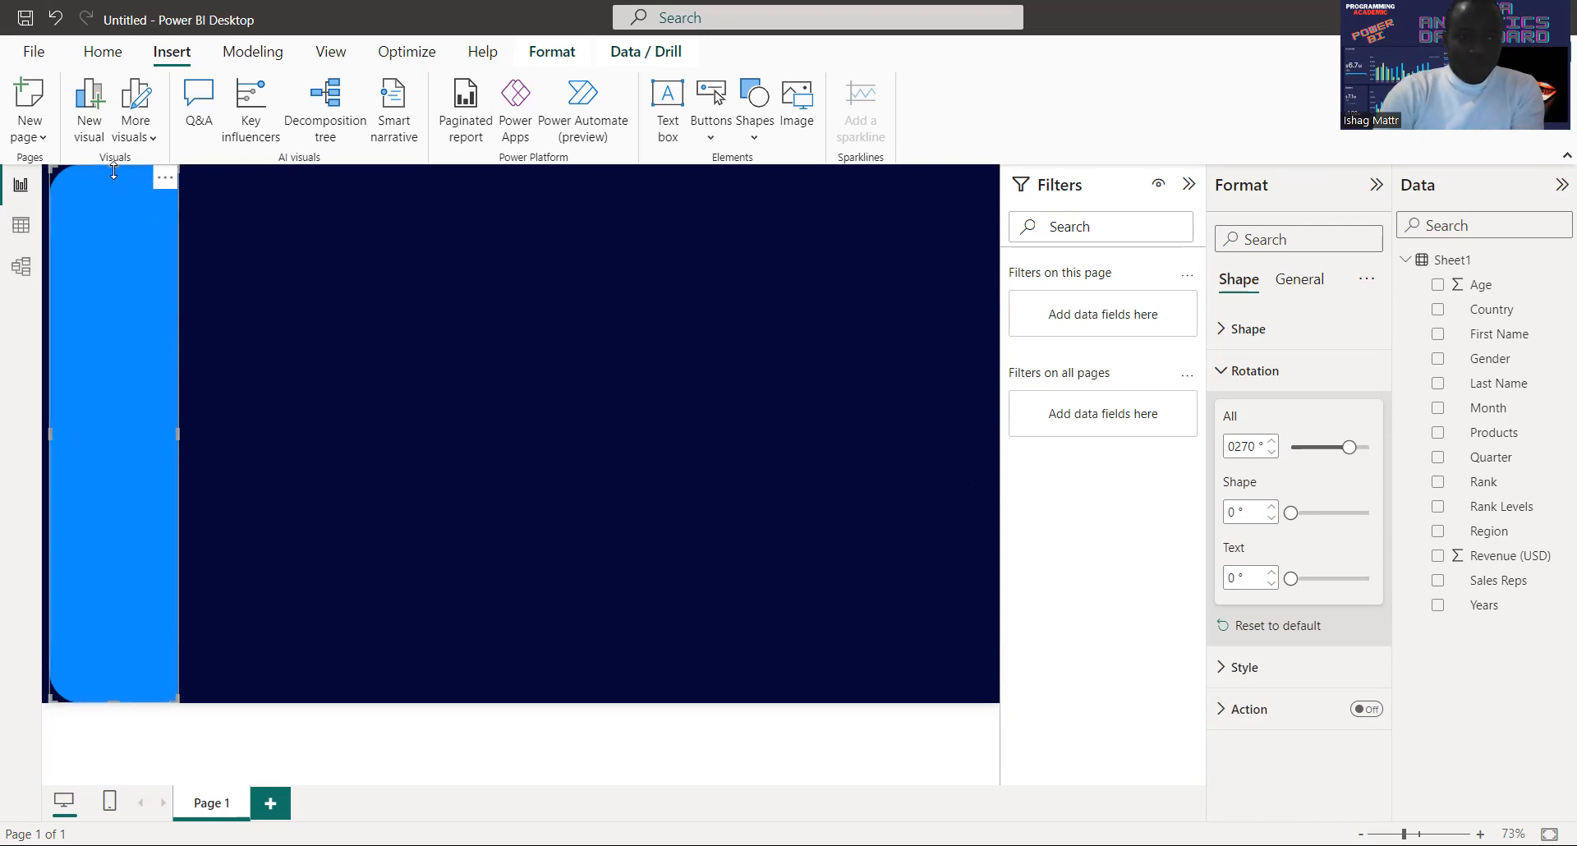
- Shorten the sidebar slightly at both ends to leave a small margin from the page's upper and lower edges
left_click_drag(113, 170, 114, 175)
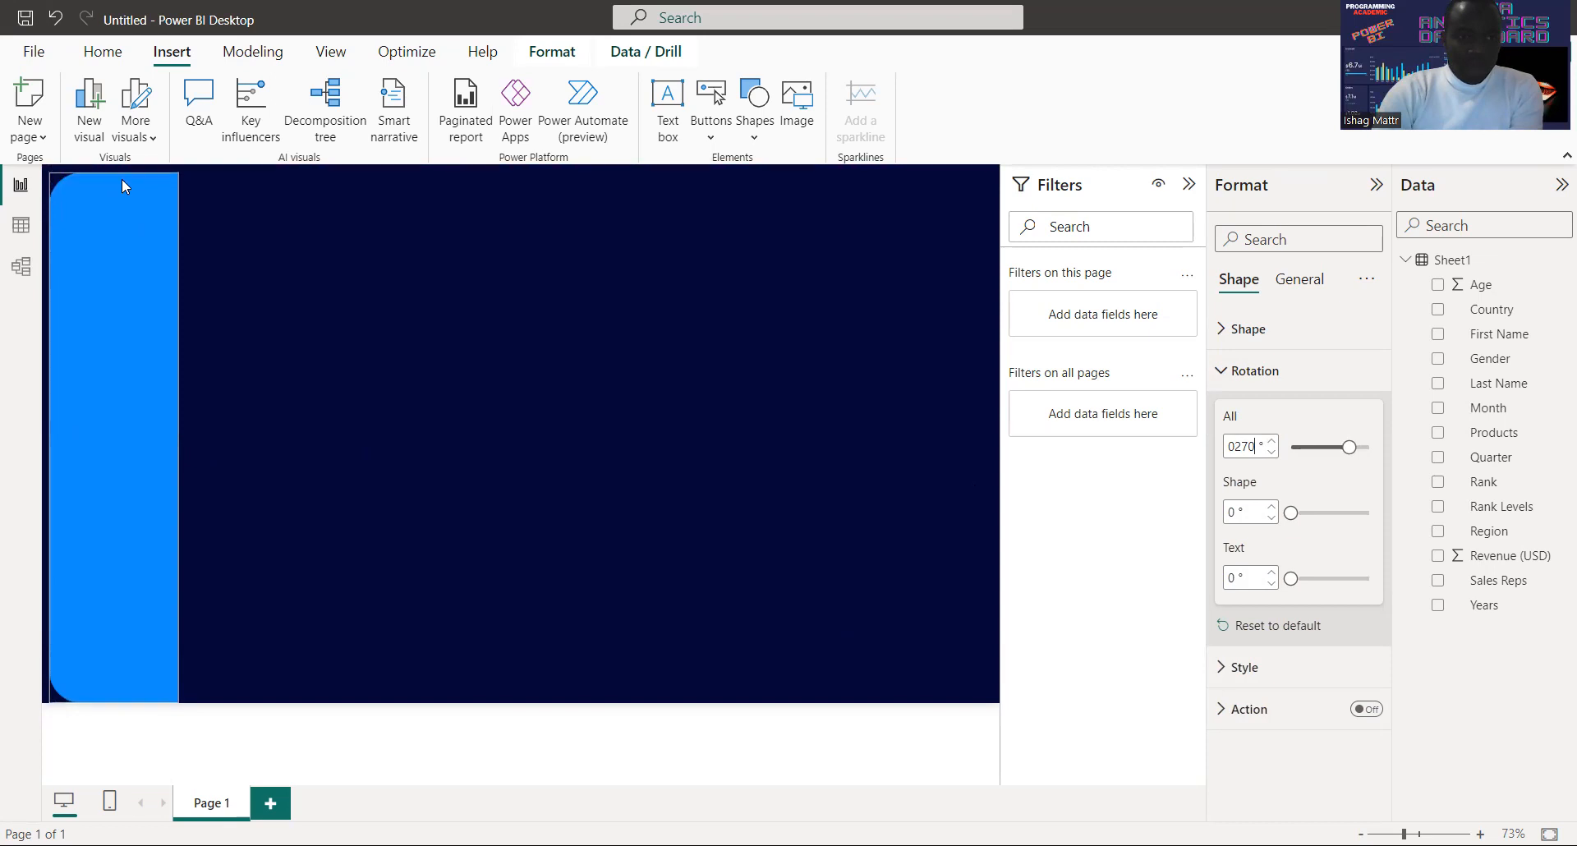
left_click(122, 178)
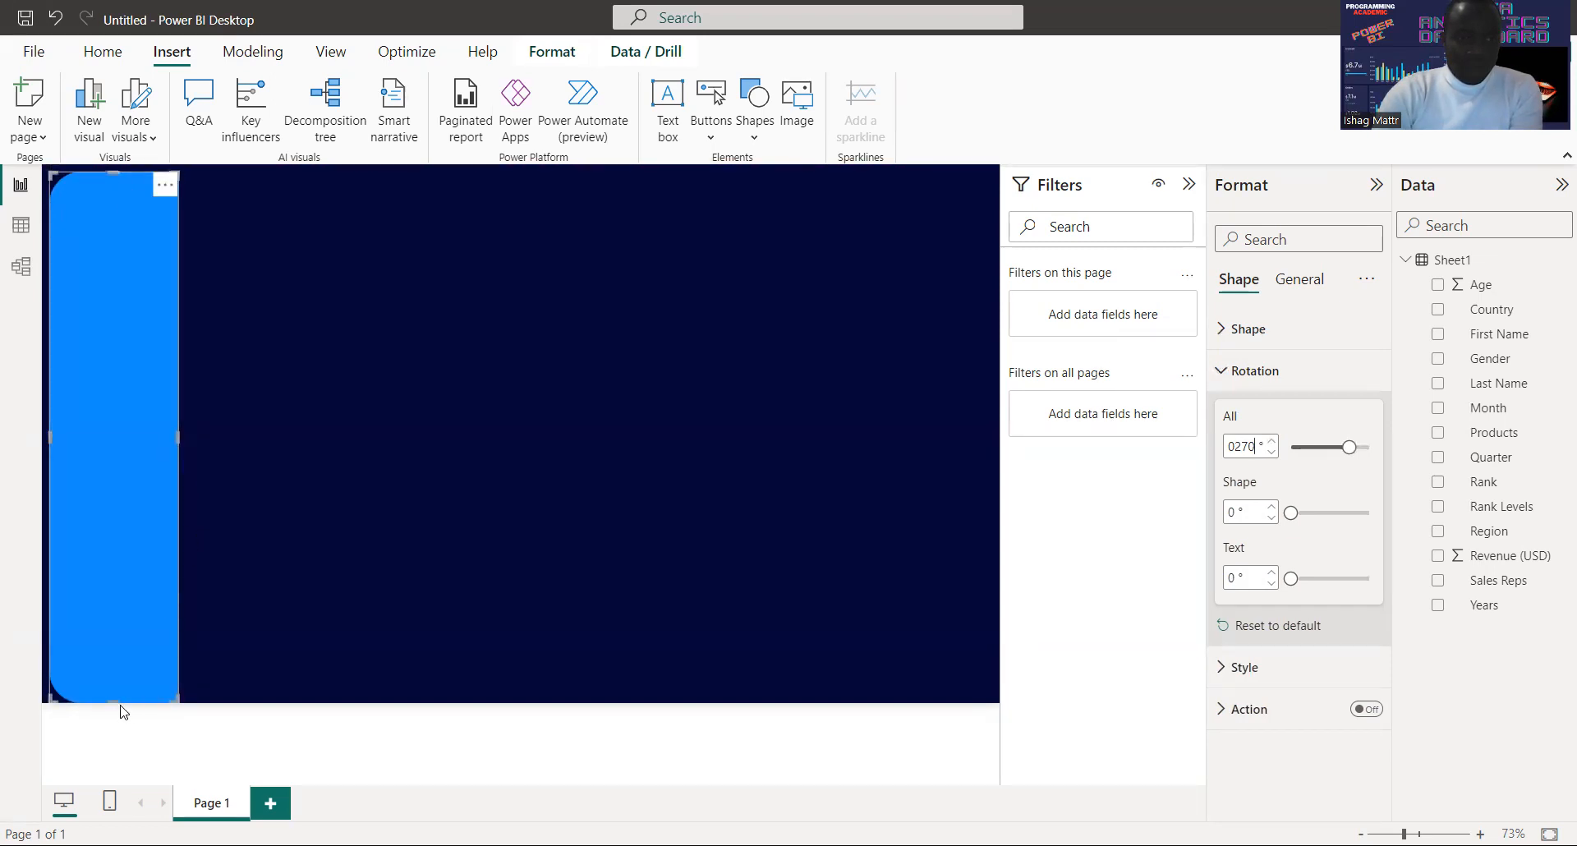
left_click_drag(117, 699, 119, 699)
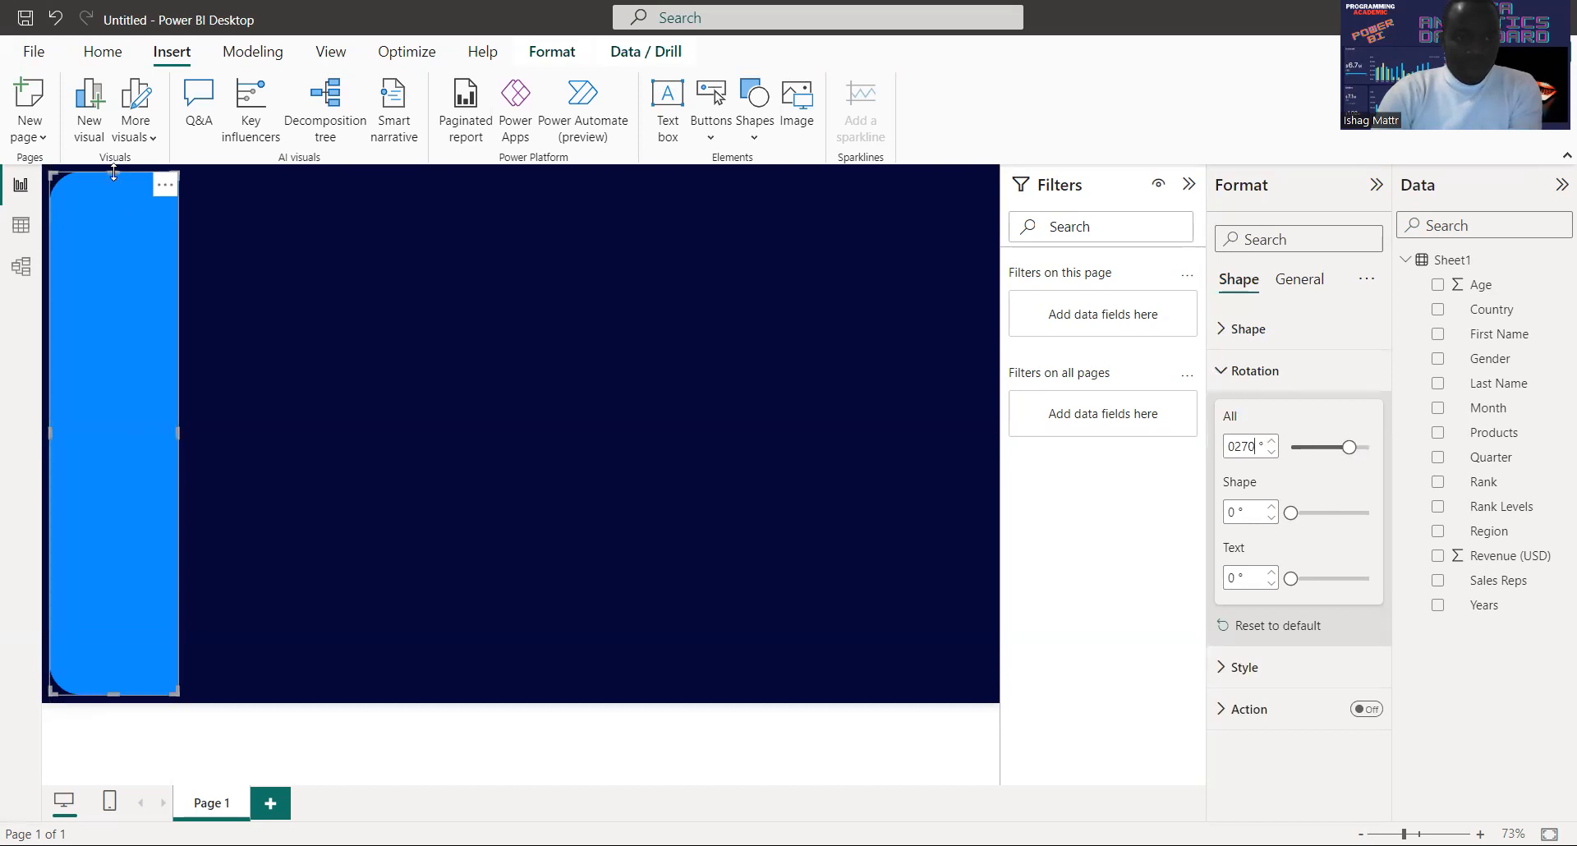
left_click_drag(115, 171, 109, 176)
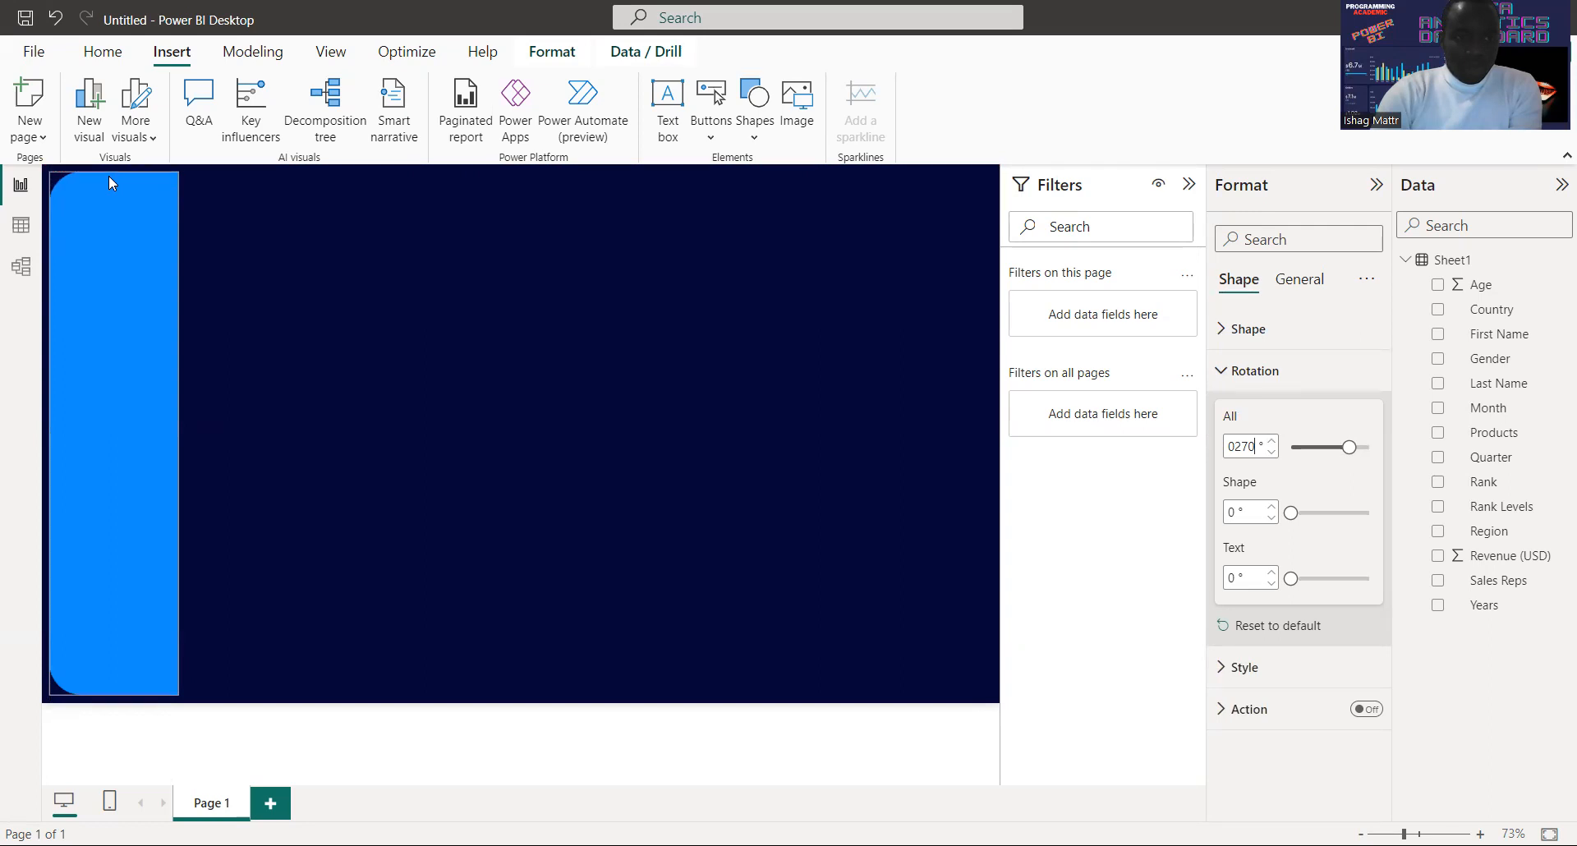
left_click(390, 469)
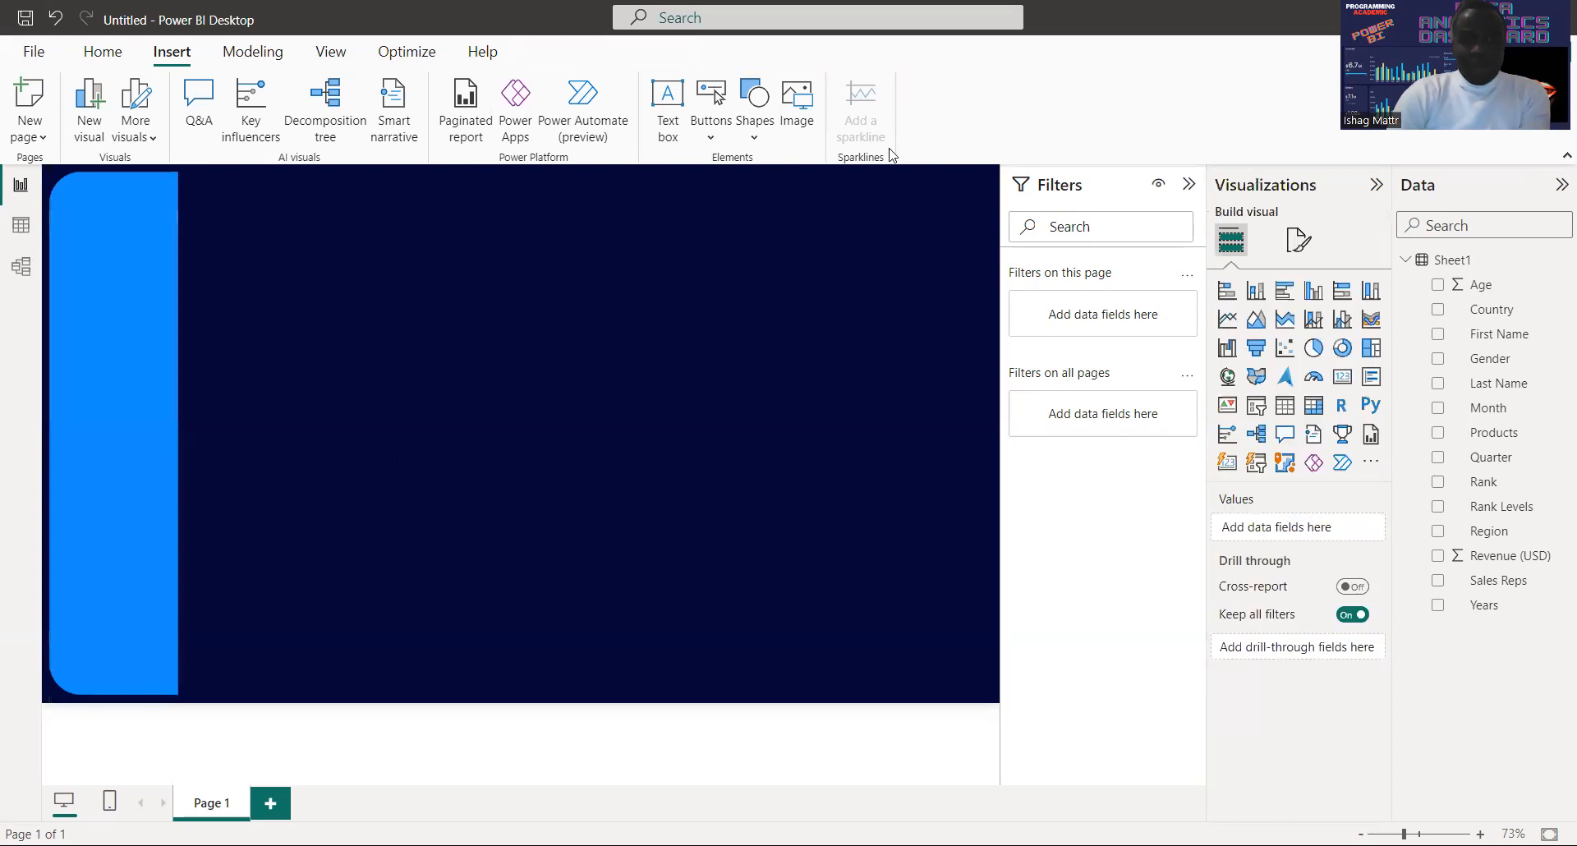
- Insert a second rectangle with rounded top corners and set its overall rotation to 90°
left_click(764, 109)
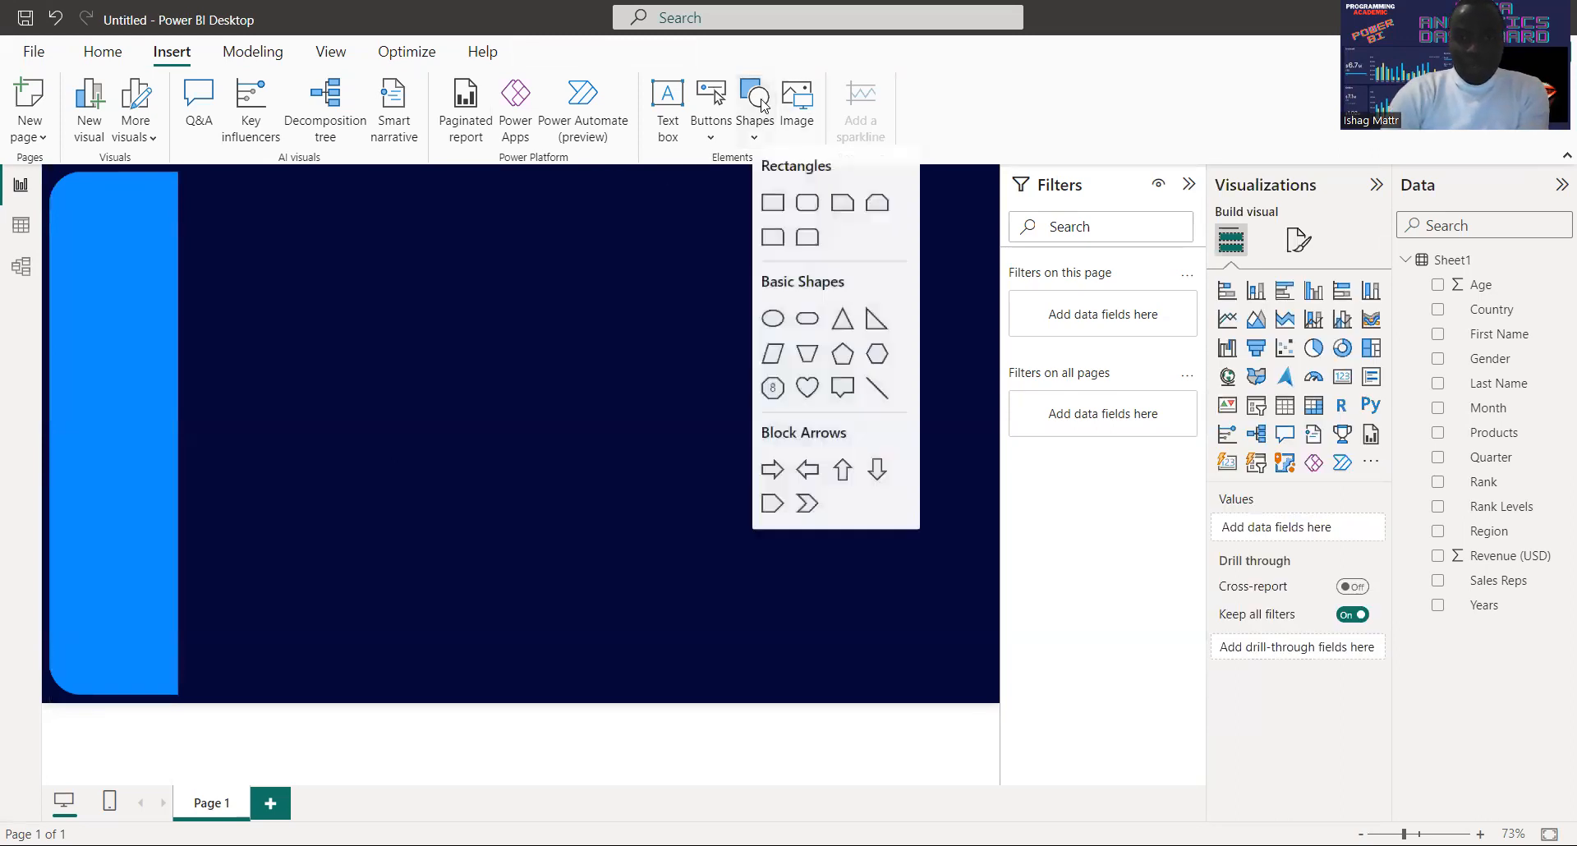
left_click(809, 253)
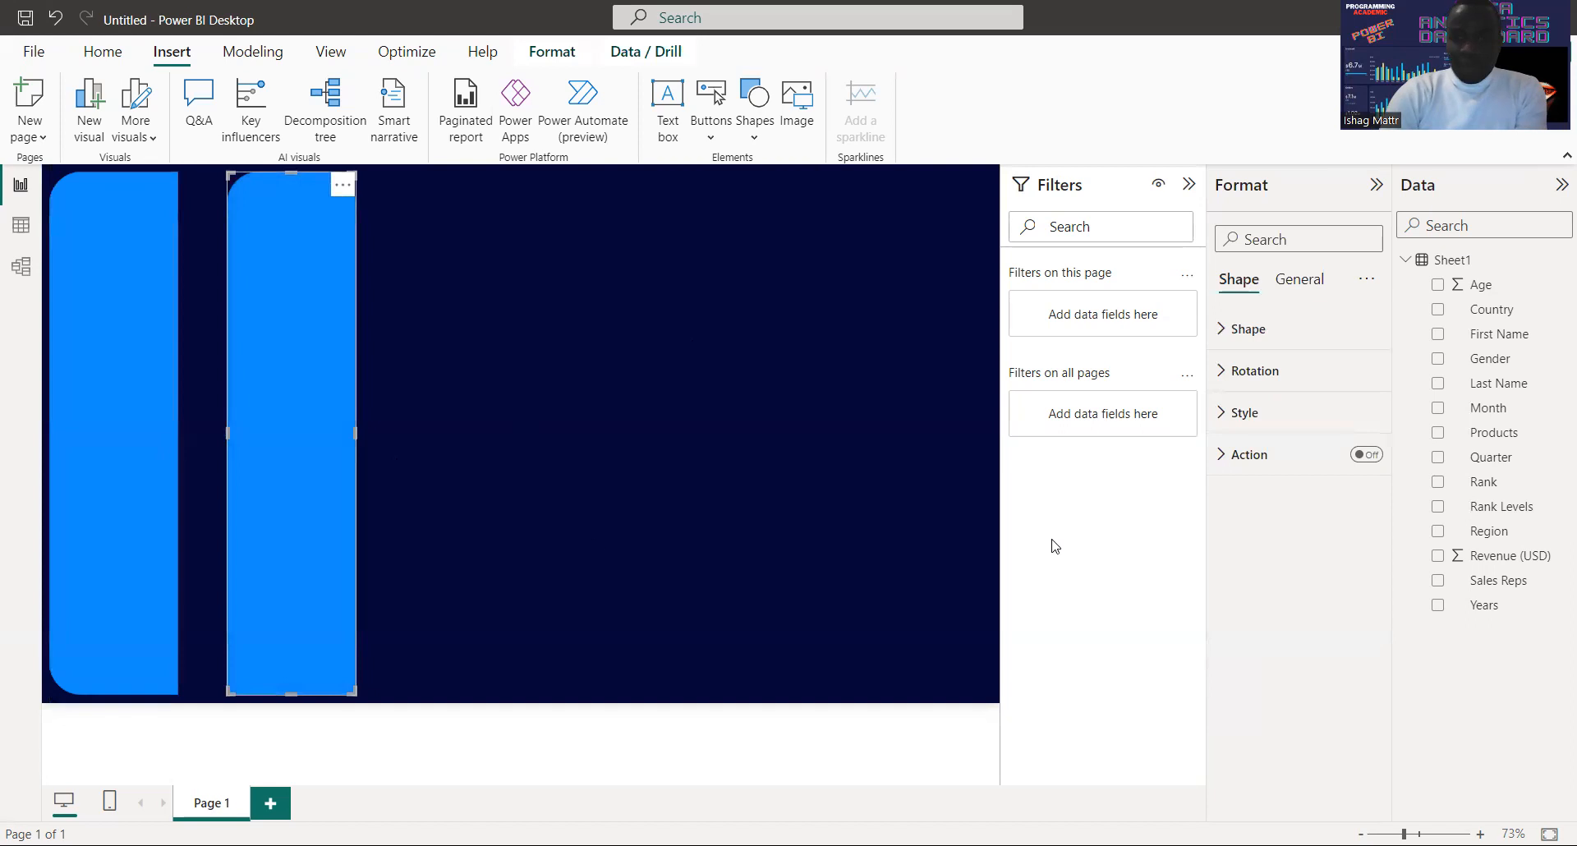
left_click(1260, 381)
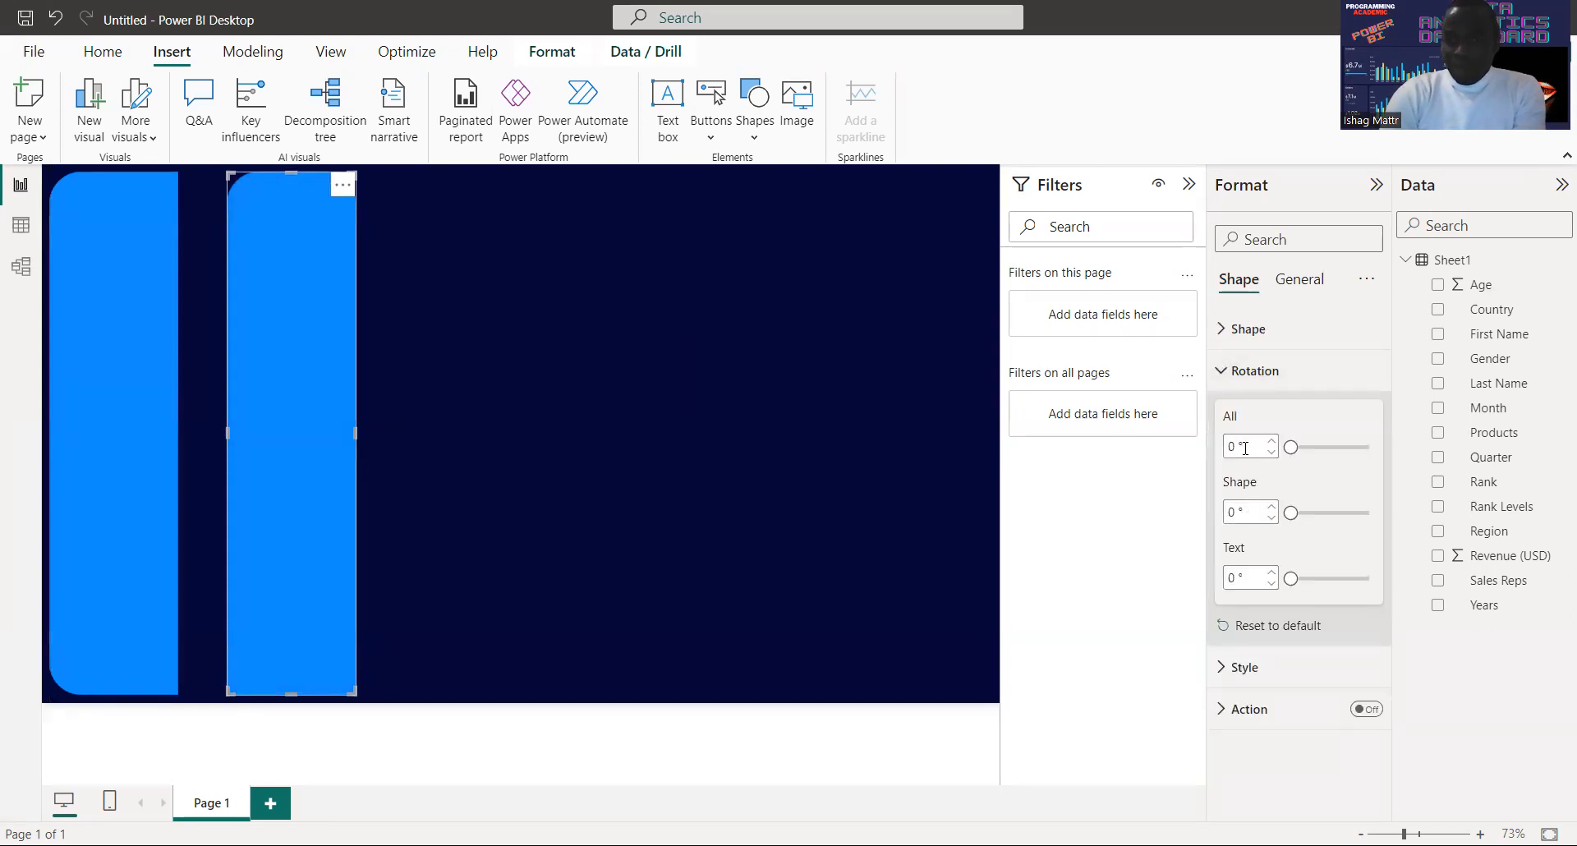
left_click(1246, 447)
key("BackSpace")
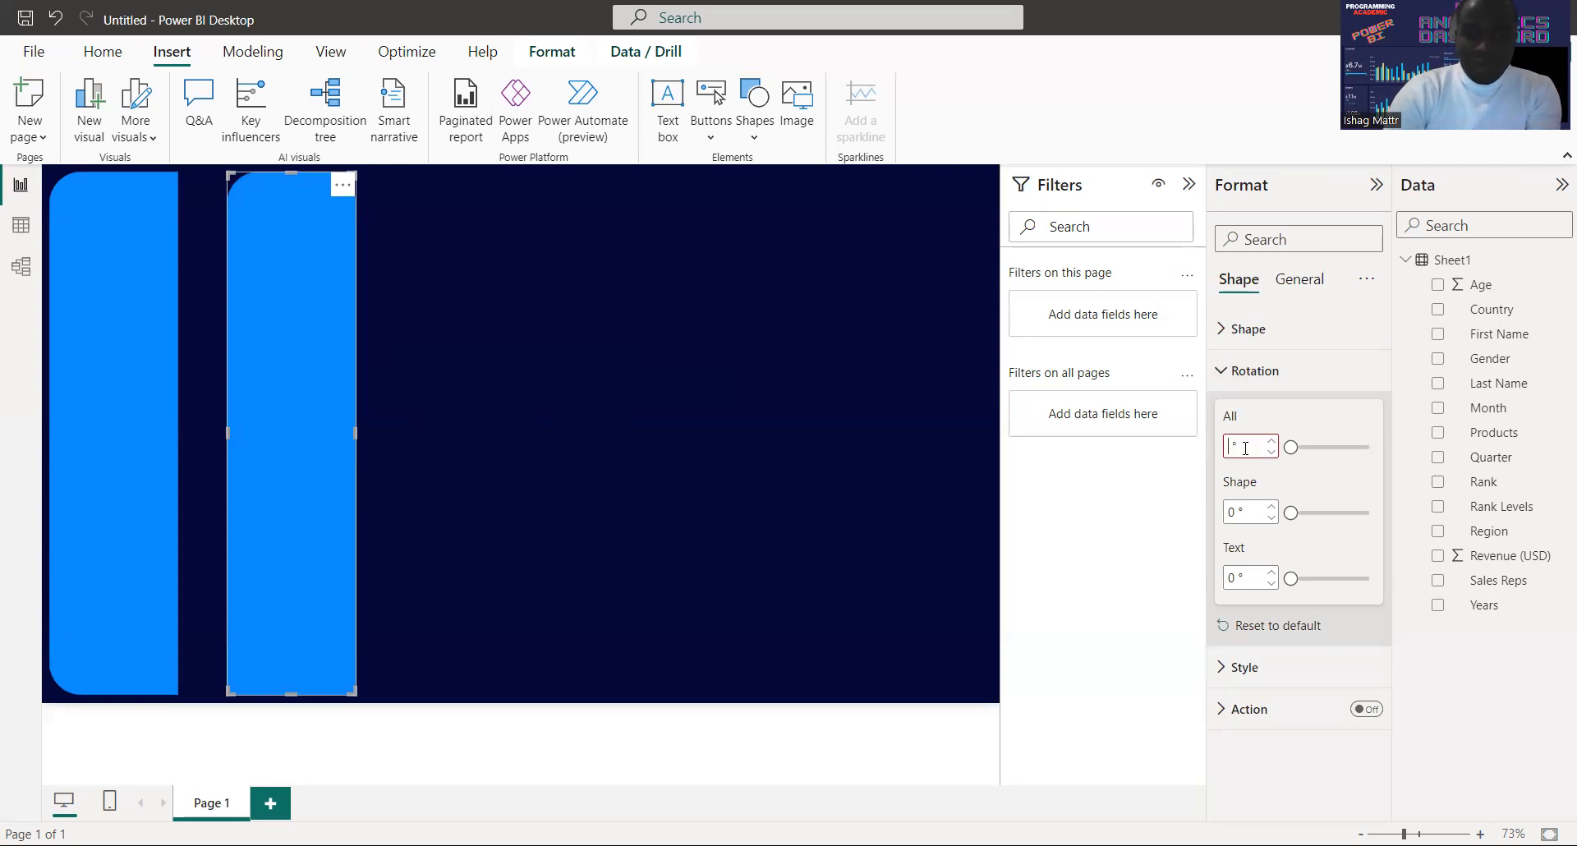
type("90")
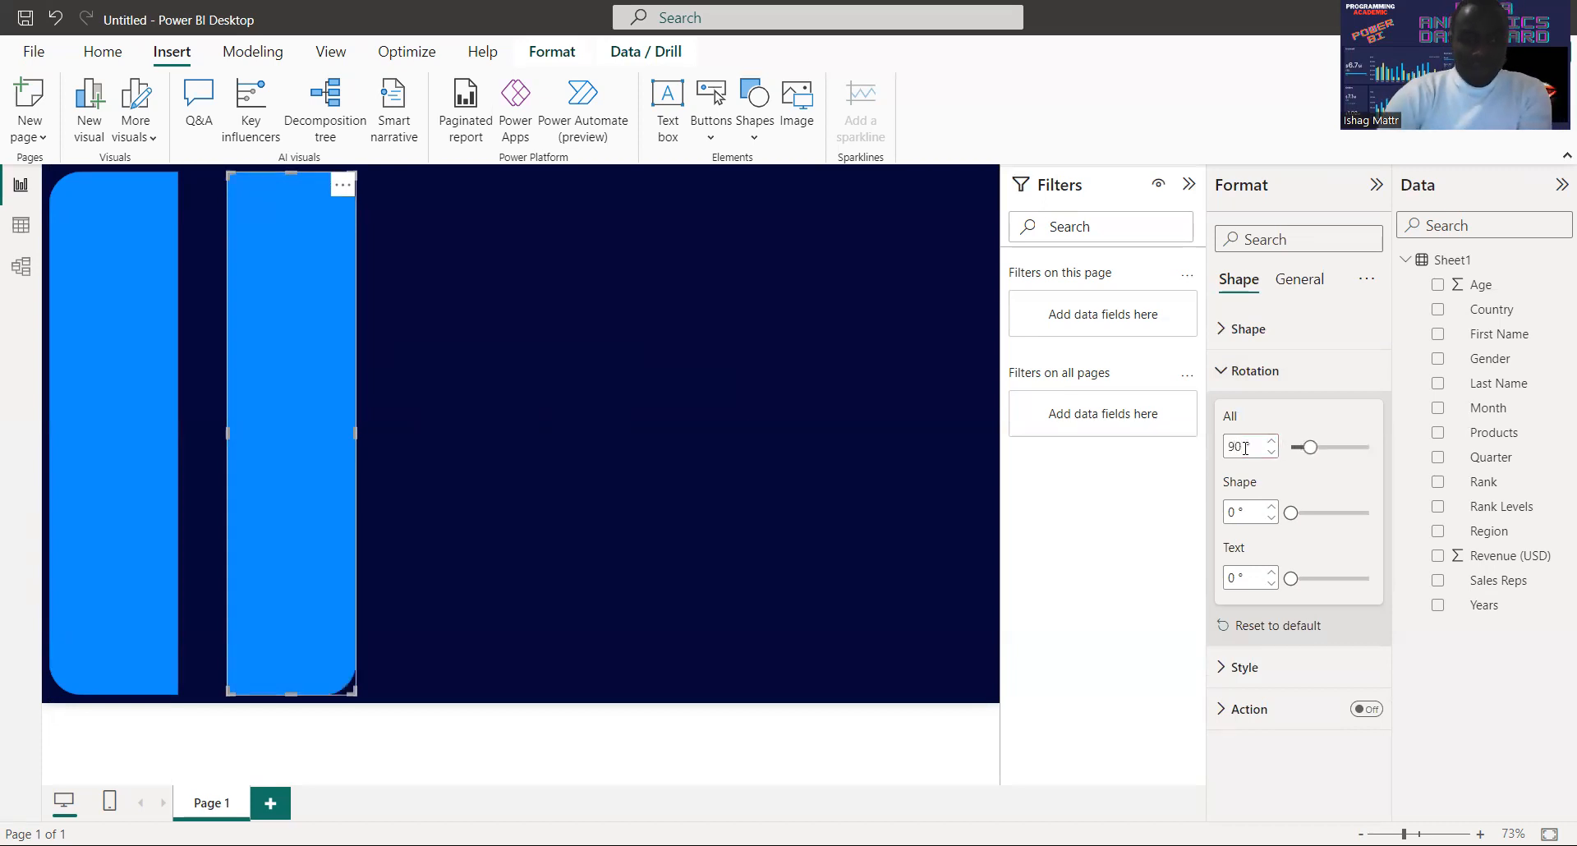
- Resize the second rectangle into a thin header bar across the page top, starting at the sidebar's inner edge
left_click_drag(290, 694, 989, 271)
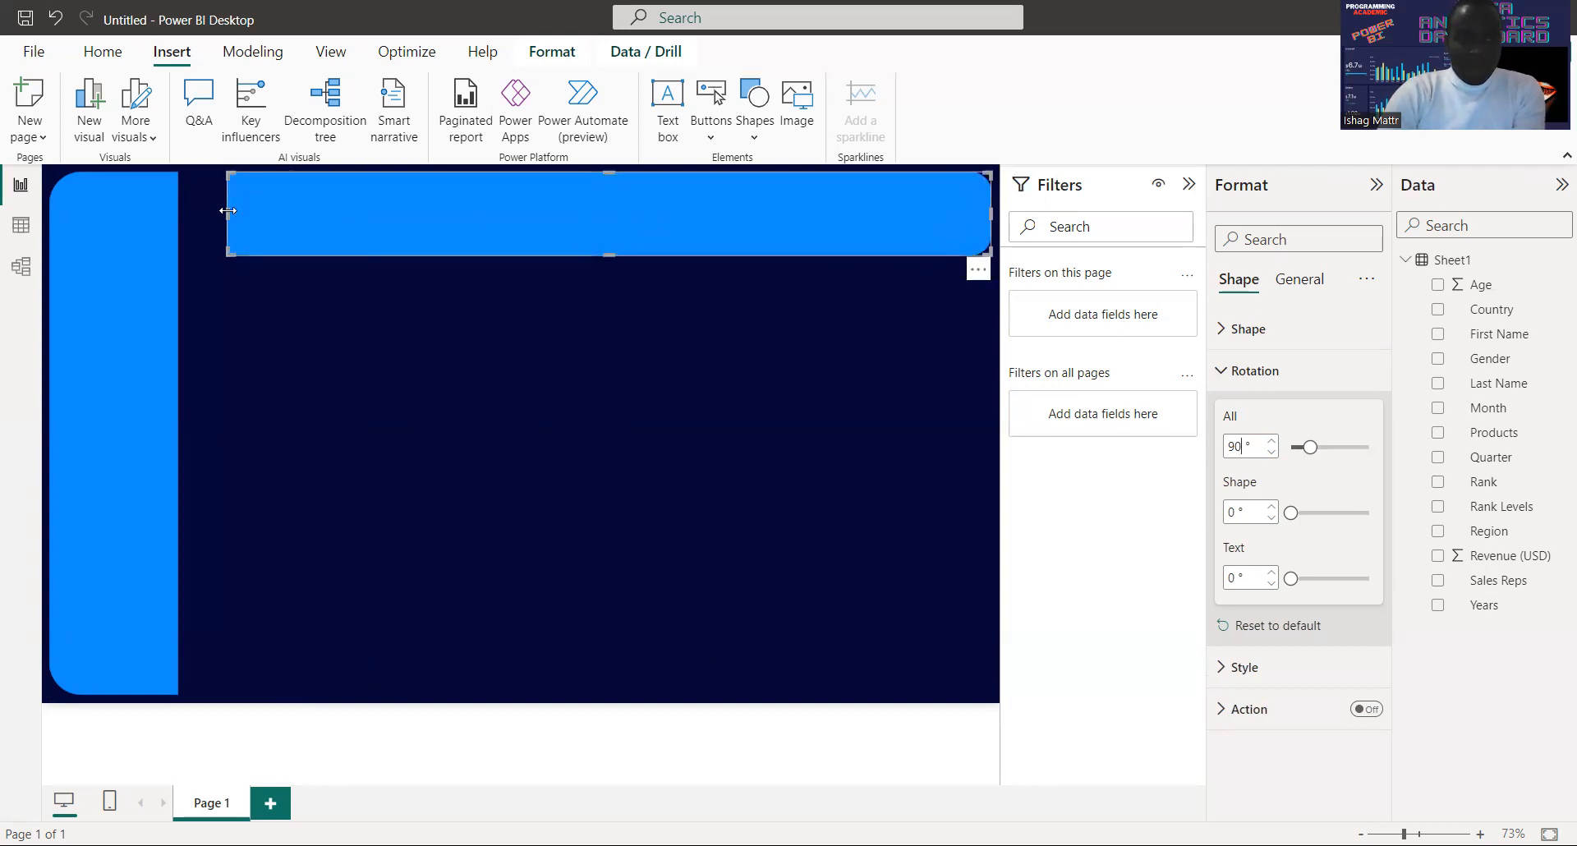
left_click_drag(217, 216, 186, 212)
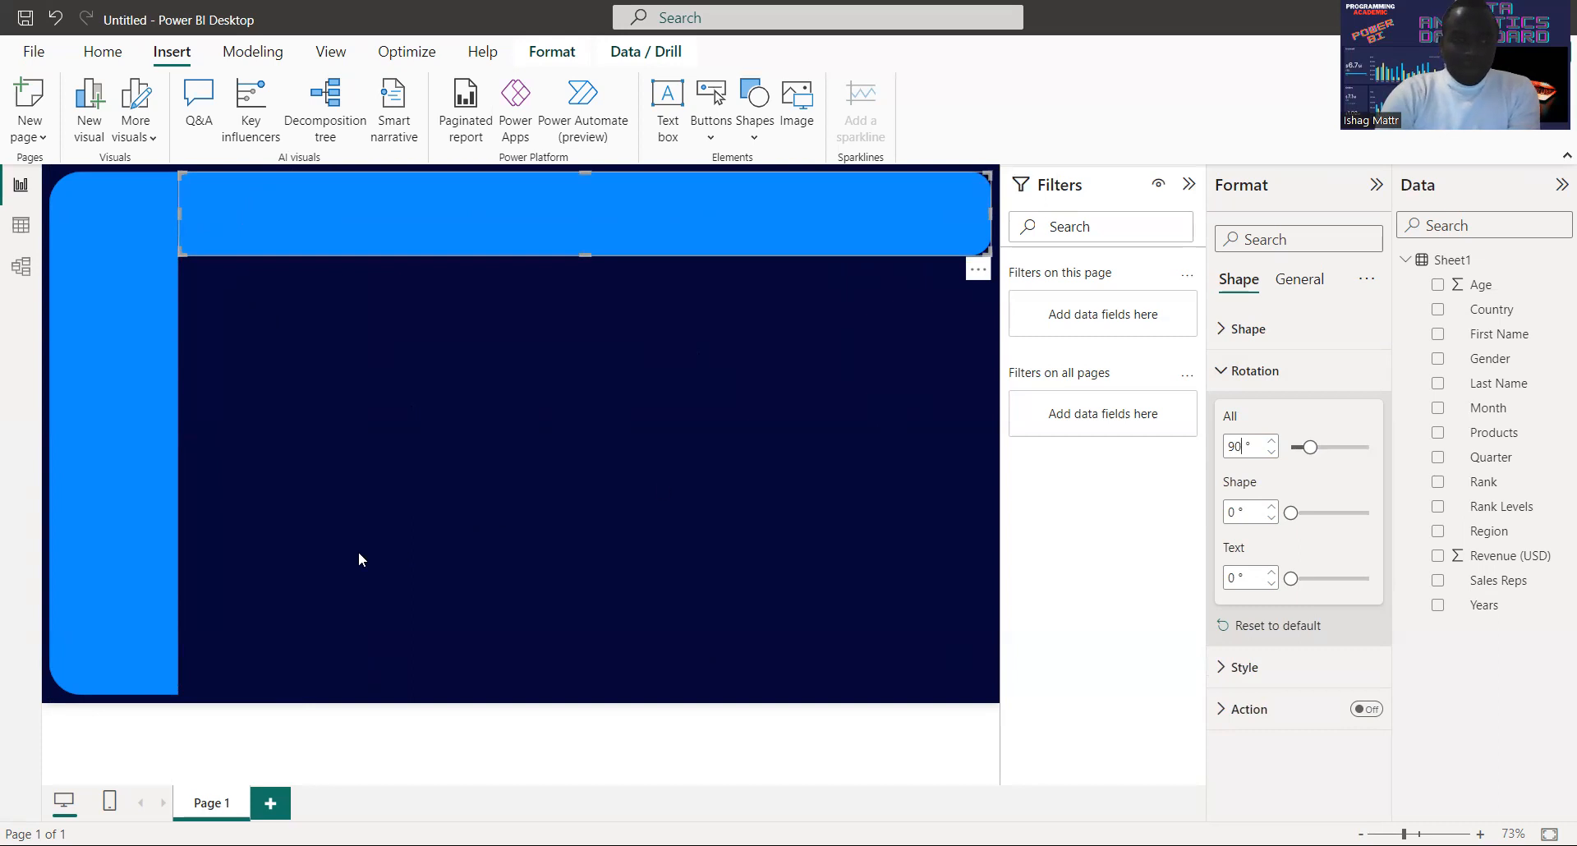
left_click(453, 518)
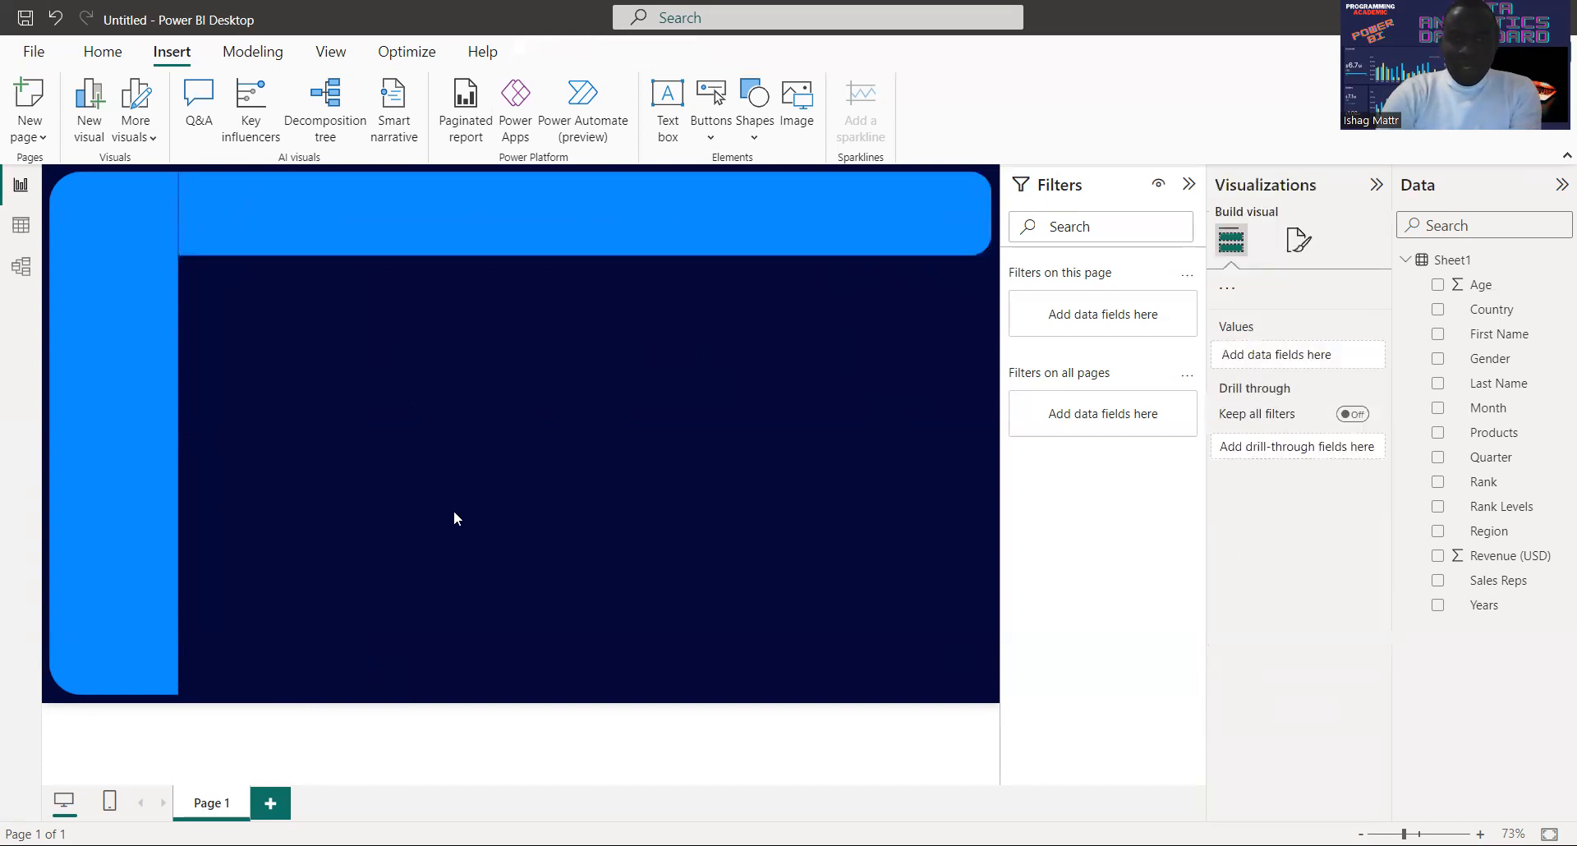
- Turn on the visual border effect for the sidebar shape
left_click(128, 466)
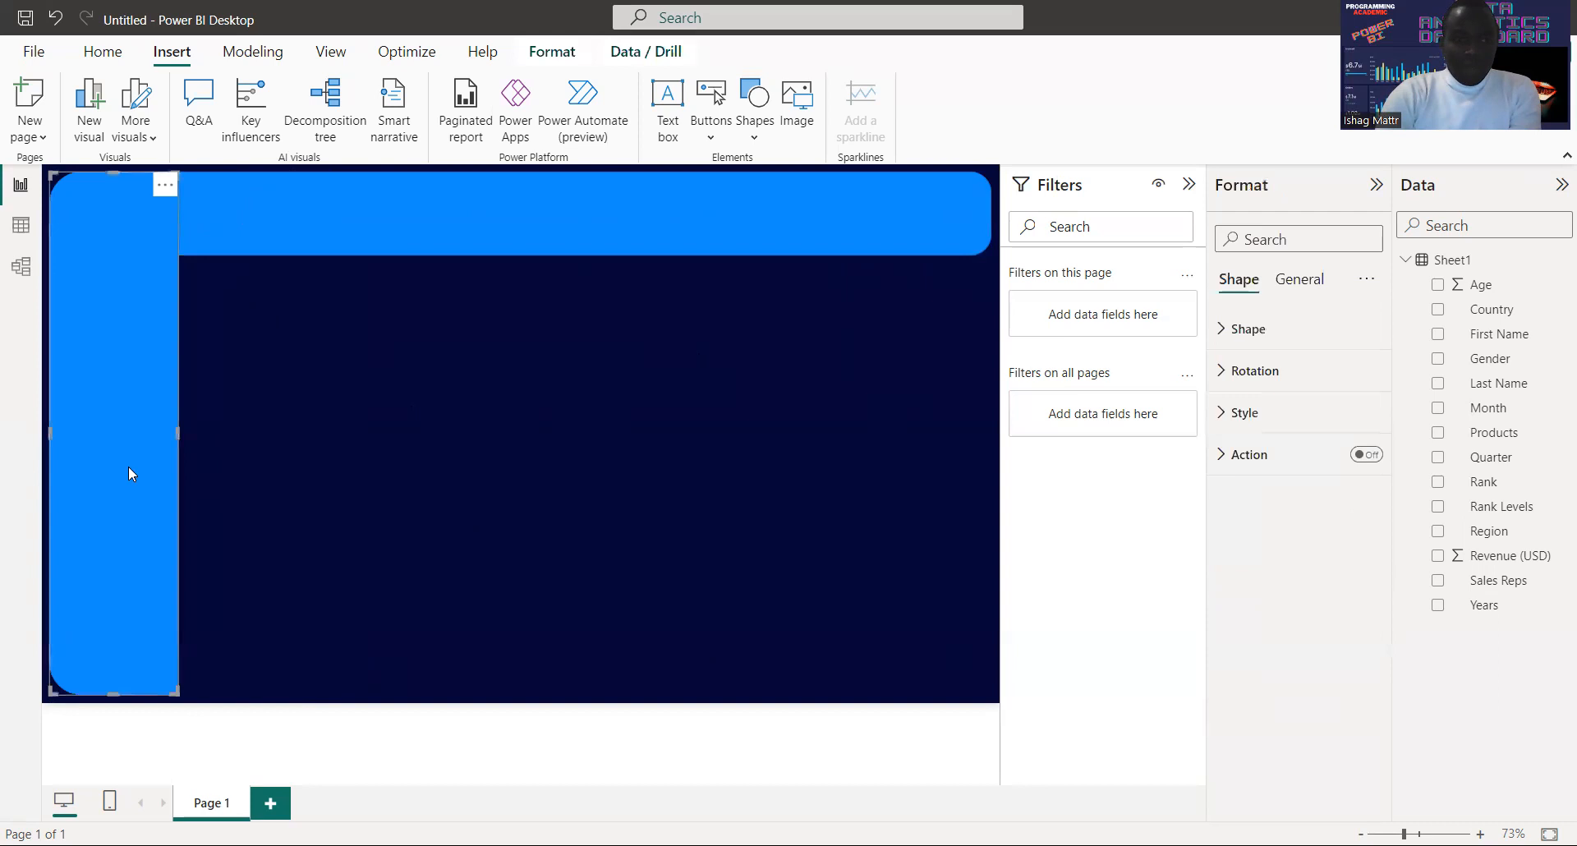
left_click(1307, 289)
left_click(1258, 431)
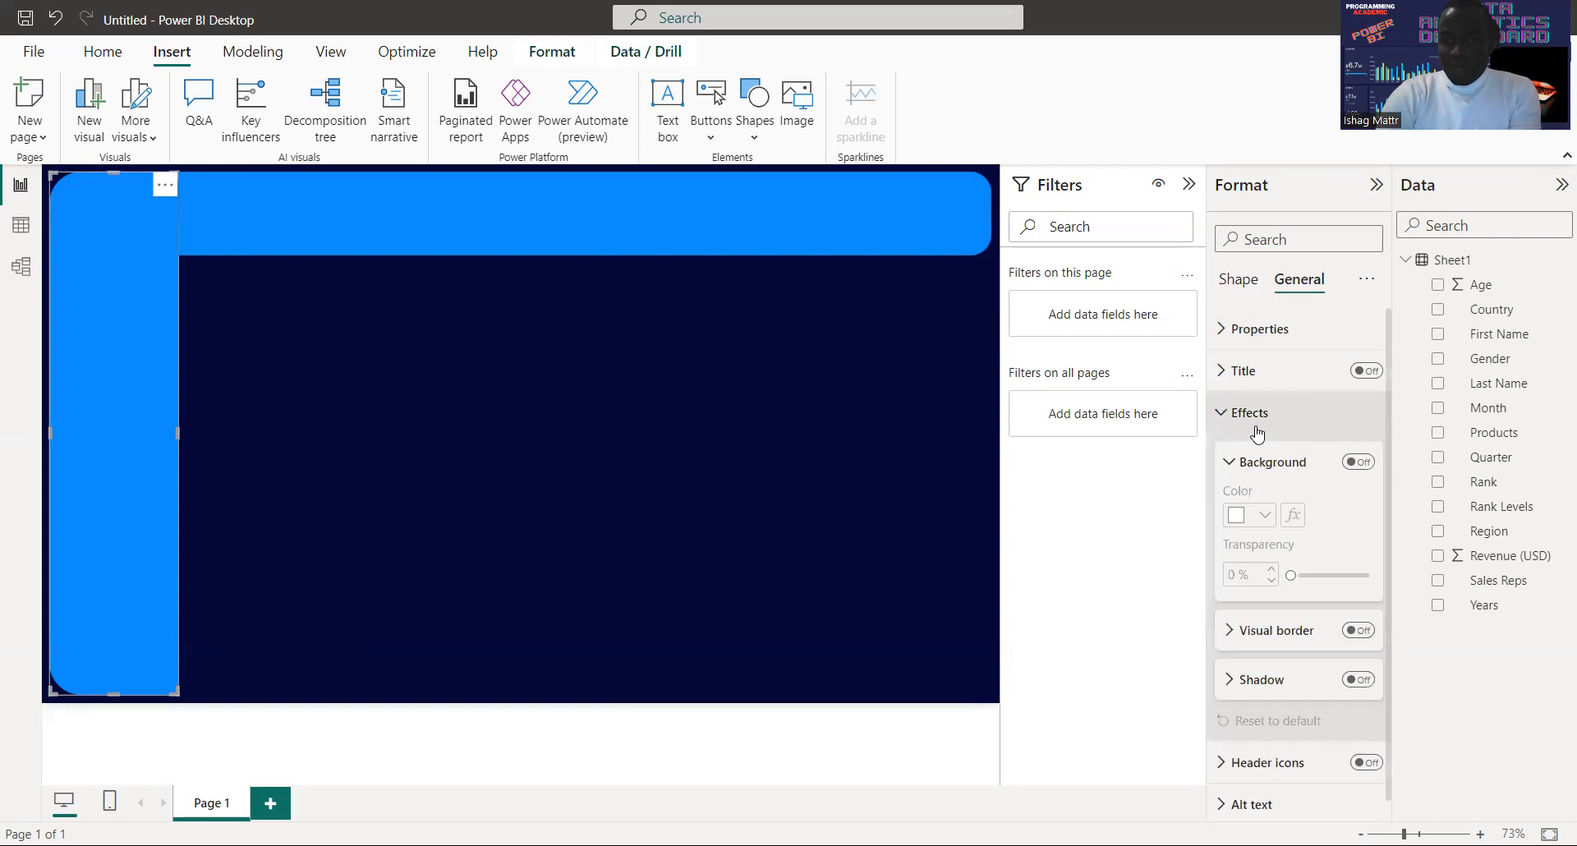
left_click(1360, 631)
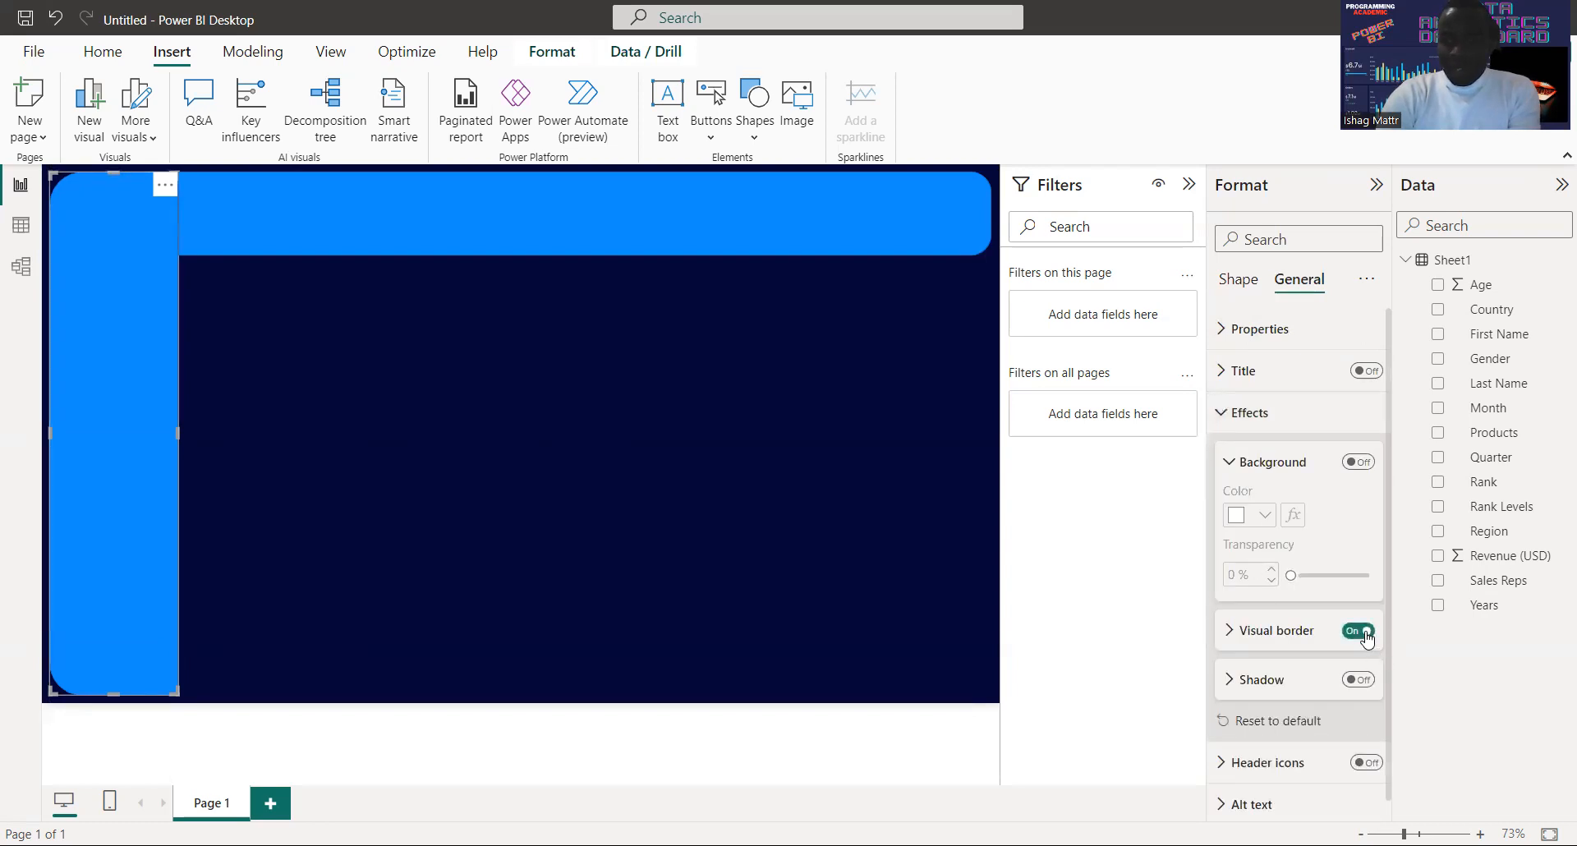
- Turn on the visual border effect for the header bar
left_click(592, 215)
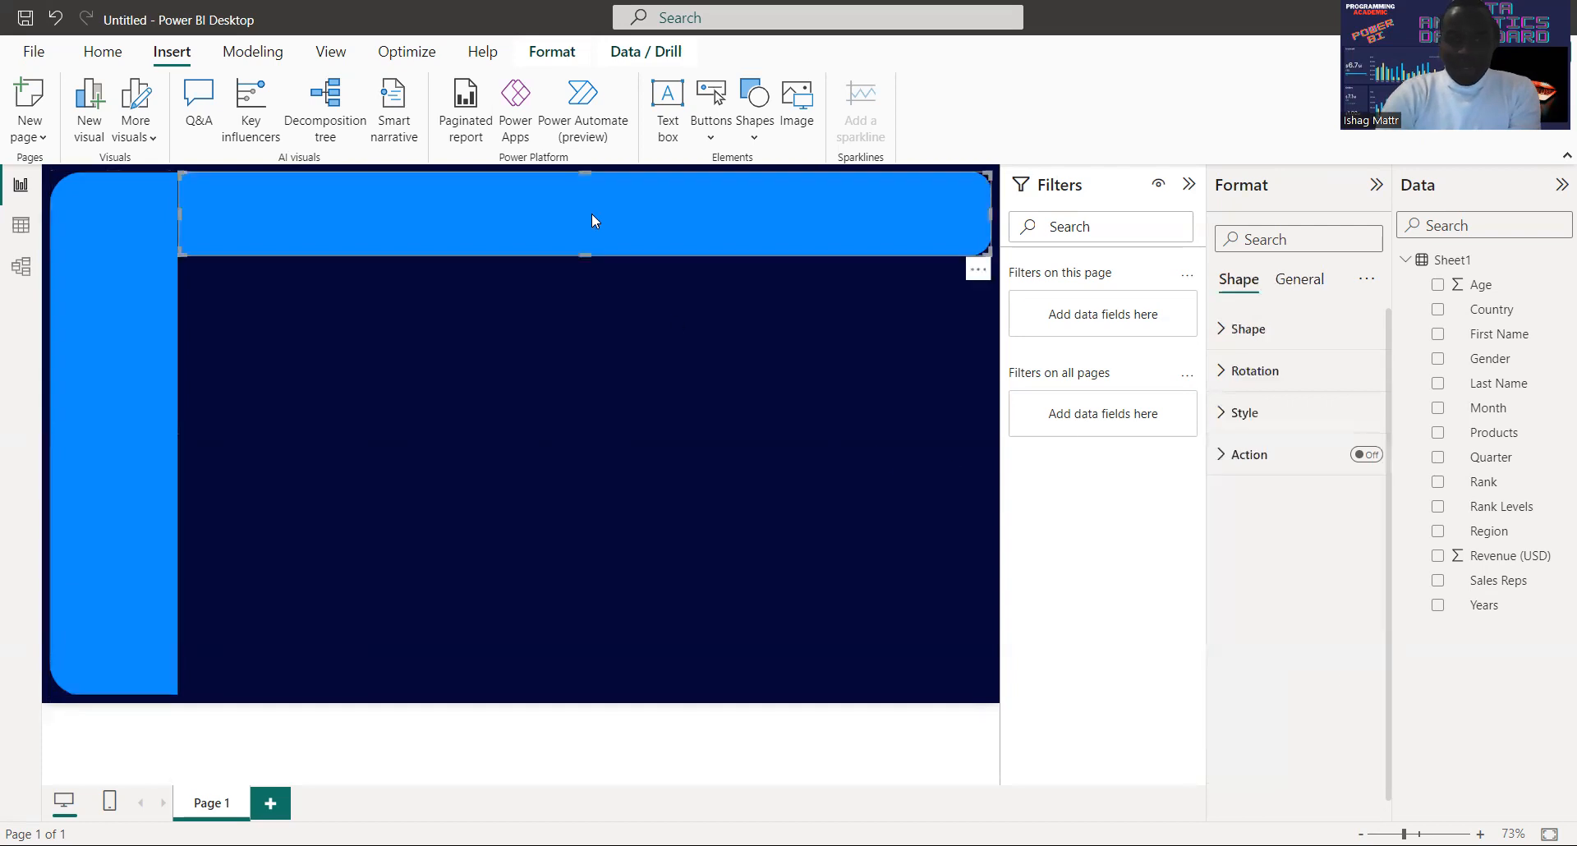
left_click(1301, 280)
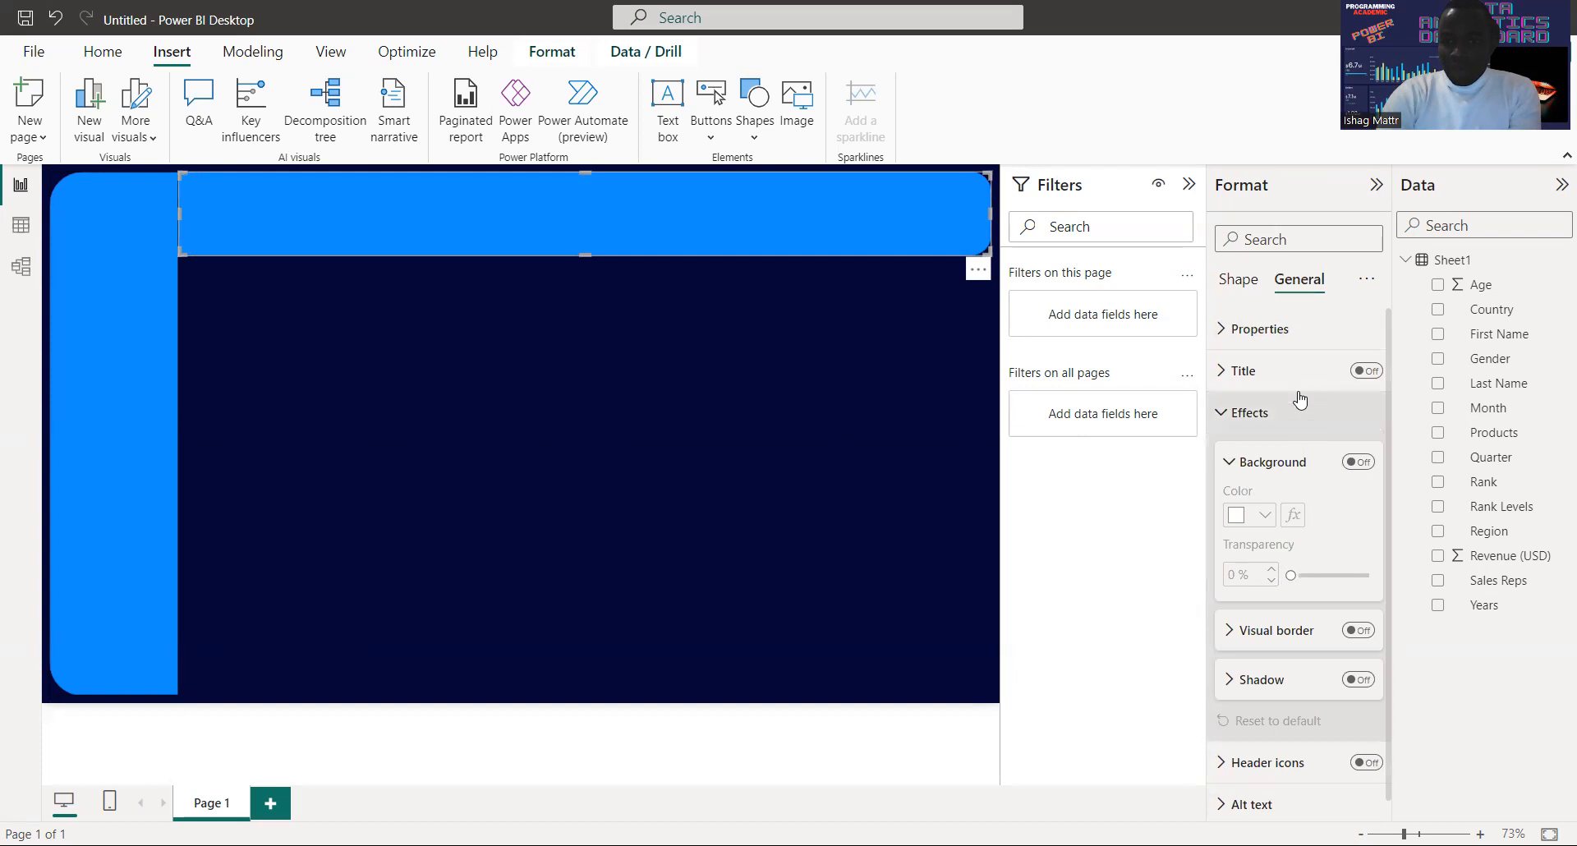
left_click(1254, 416)
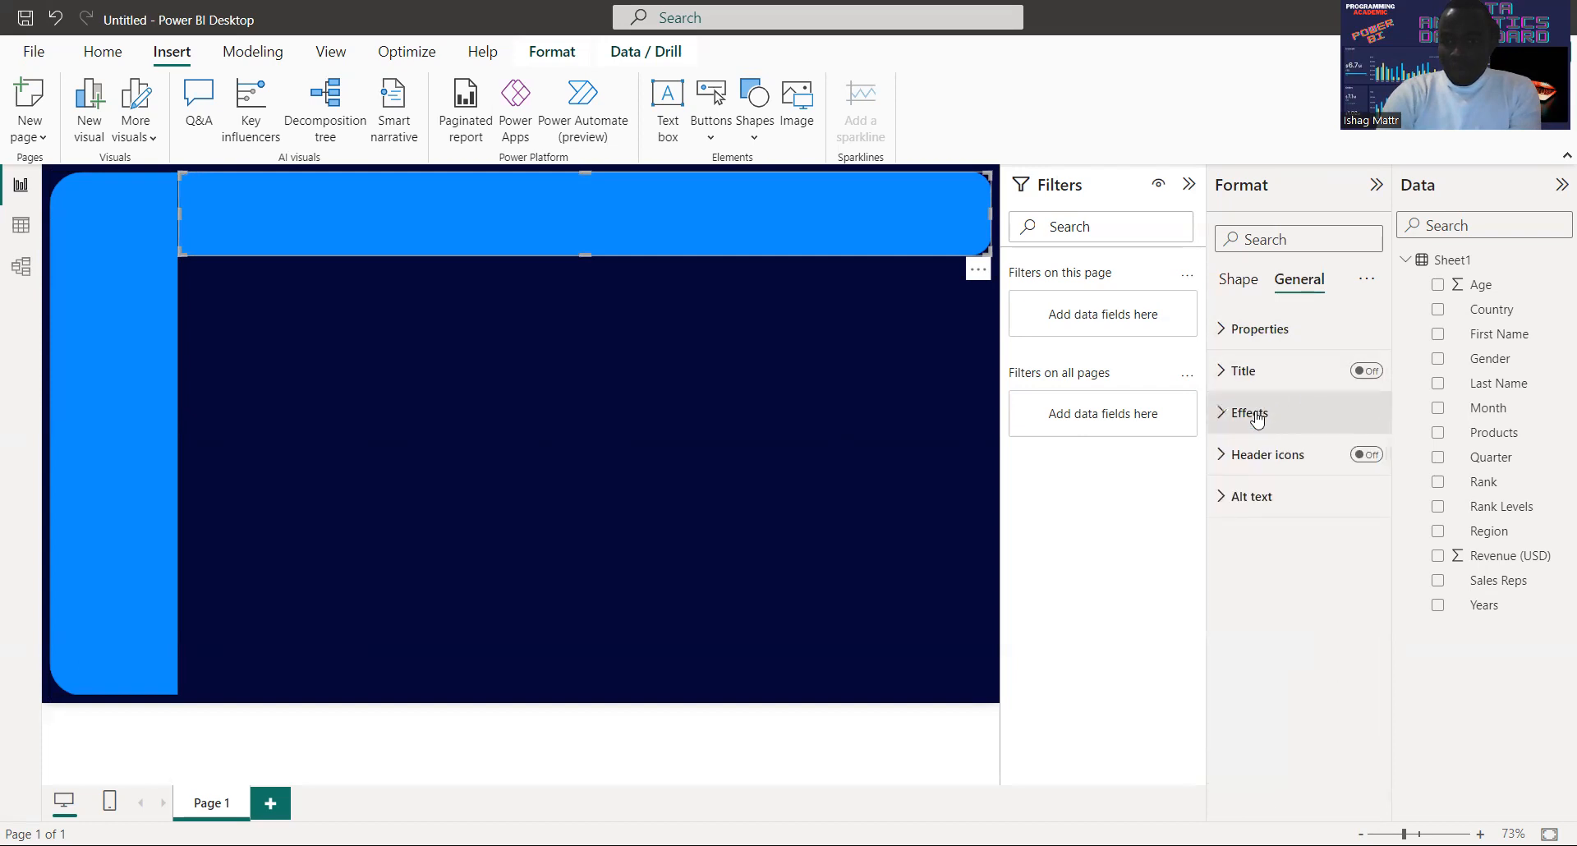
left_click(1256, 417)
left_click(1363, 631)
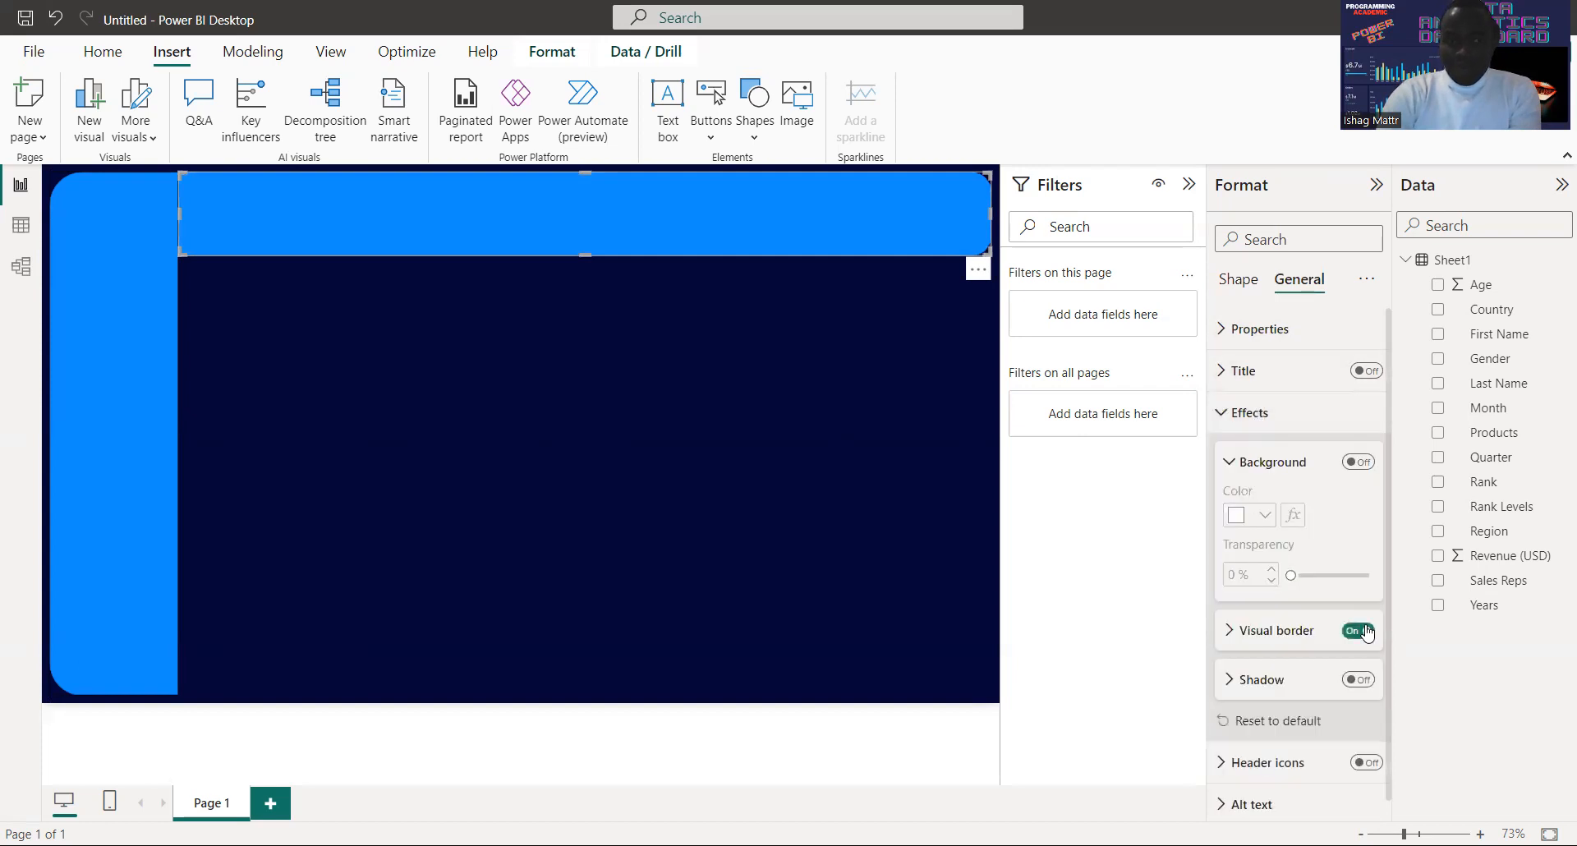
left_click(800, 411)
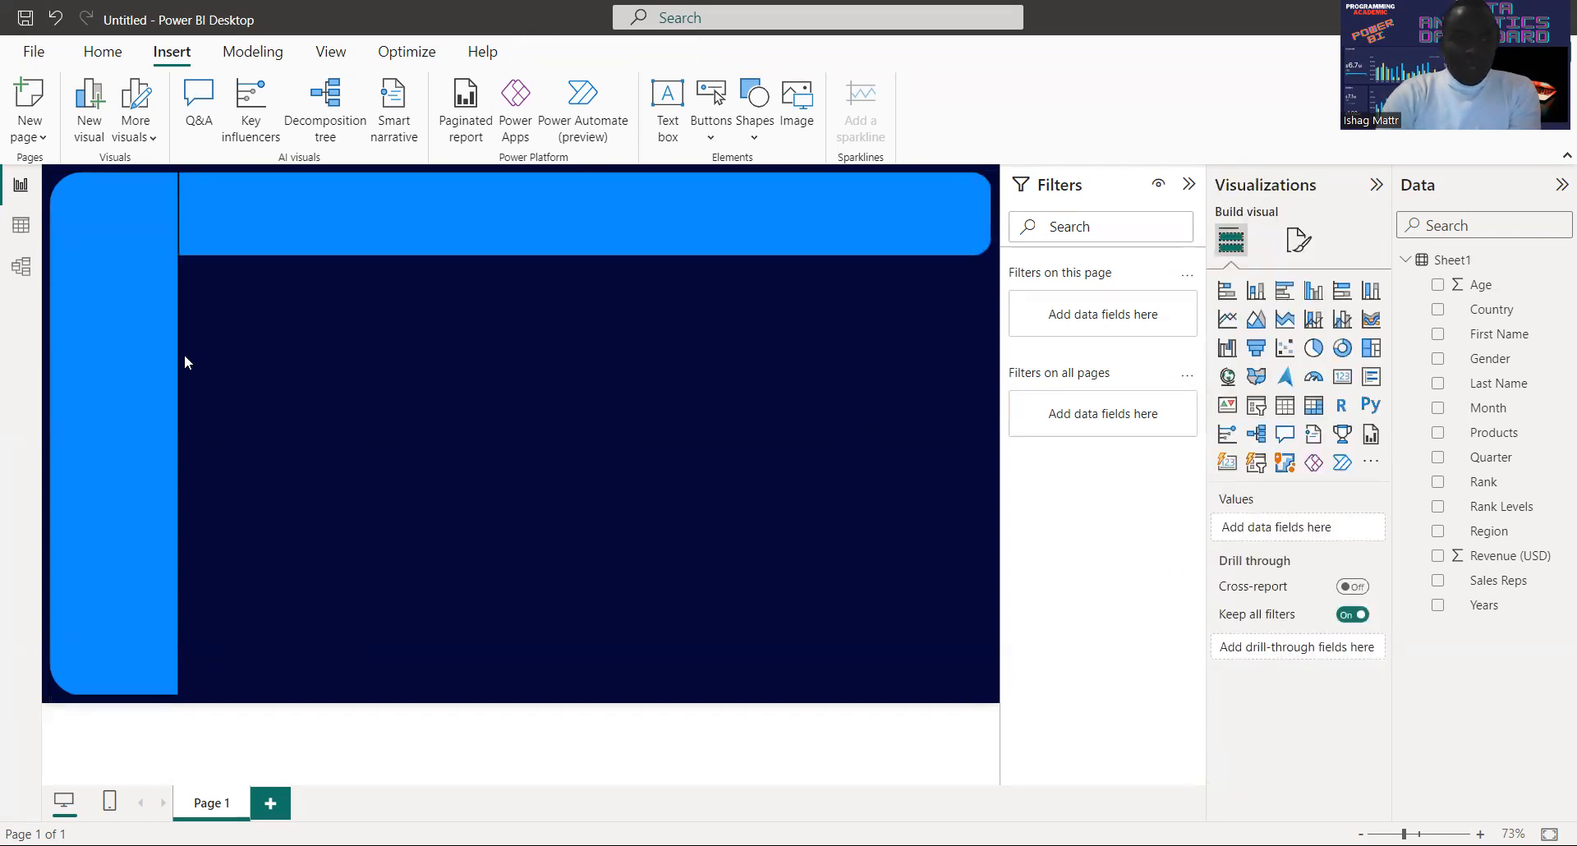
- Try extending the header bar slightly over the sidebar, and restore its inner end to the sidebar's edge
left_click(180, 213)
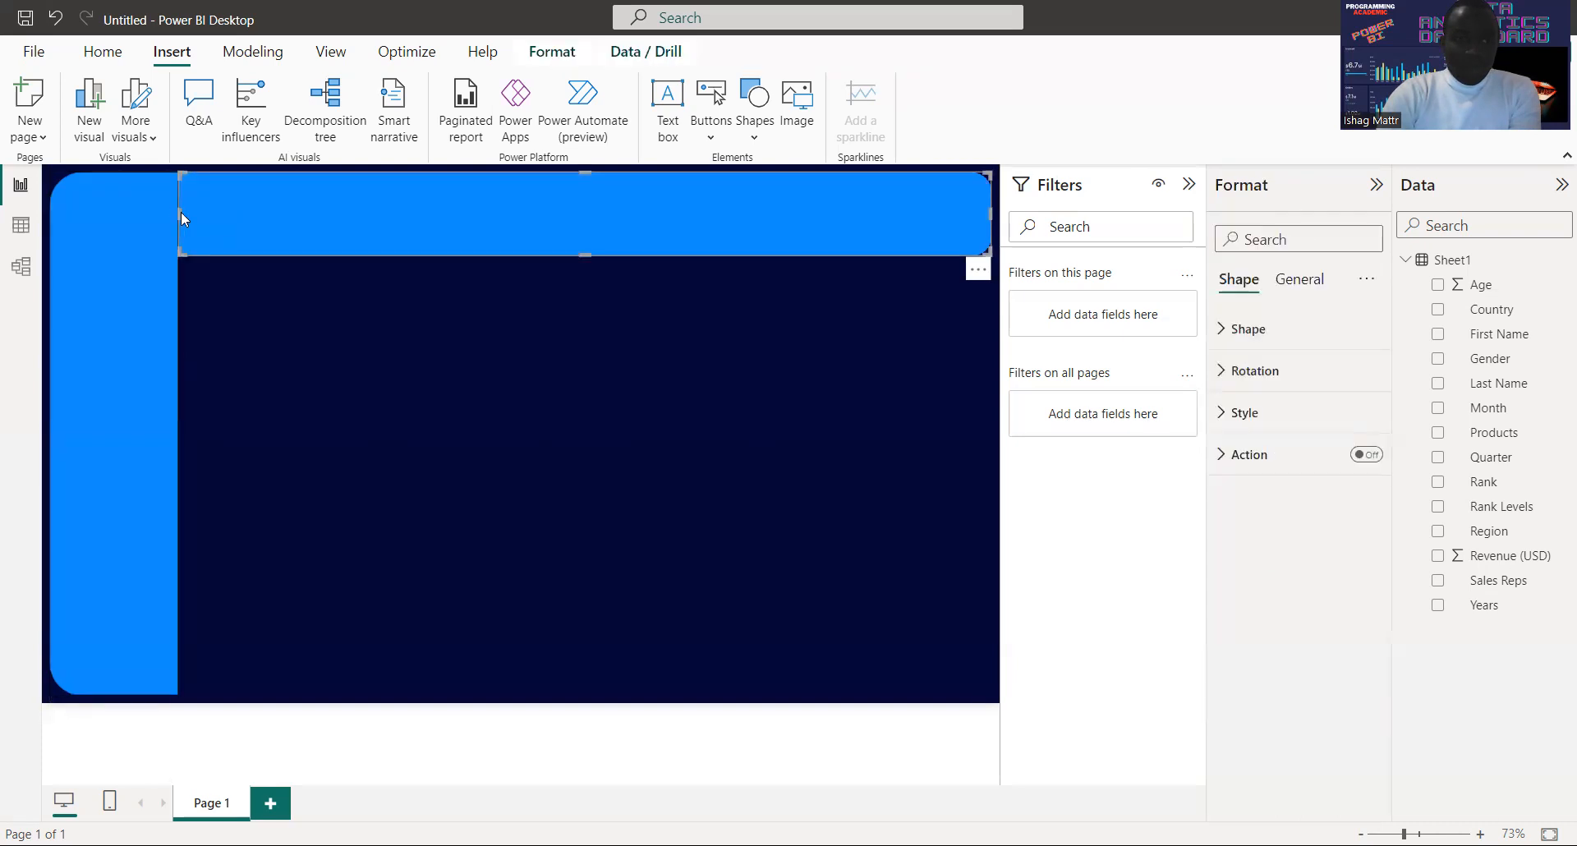
left_click_drag(178, 212, 171, 212)
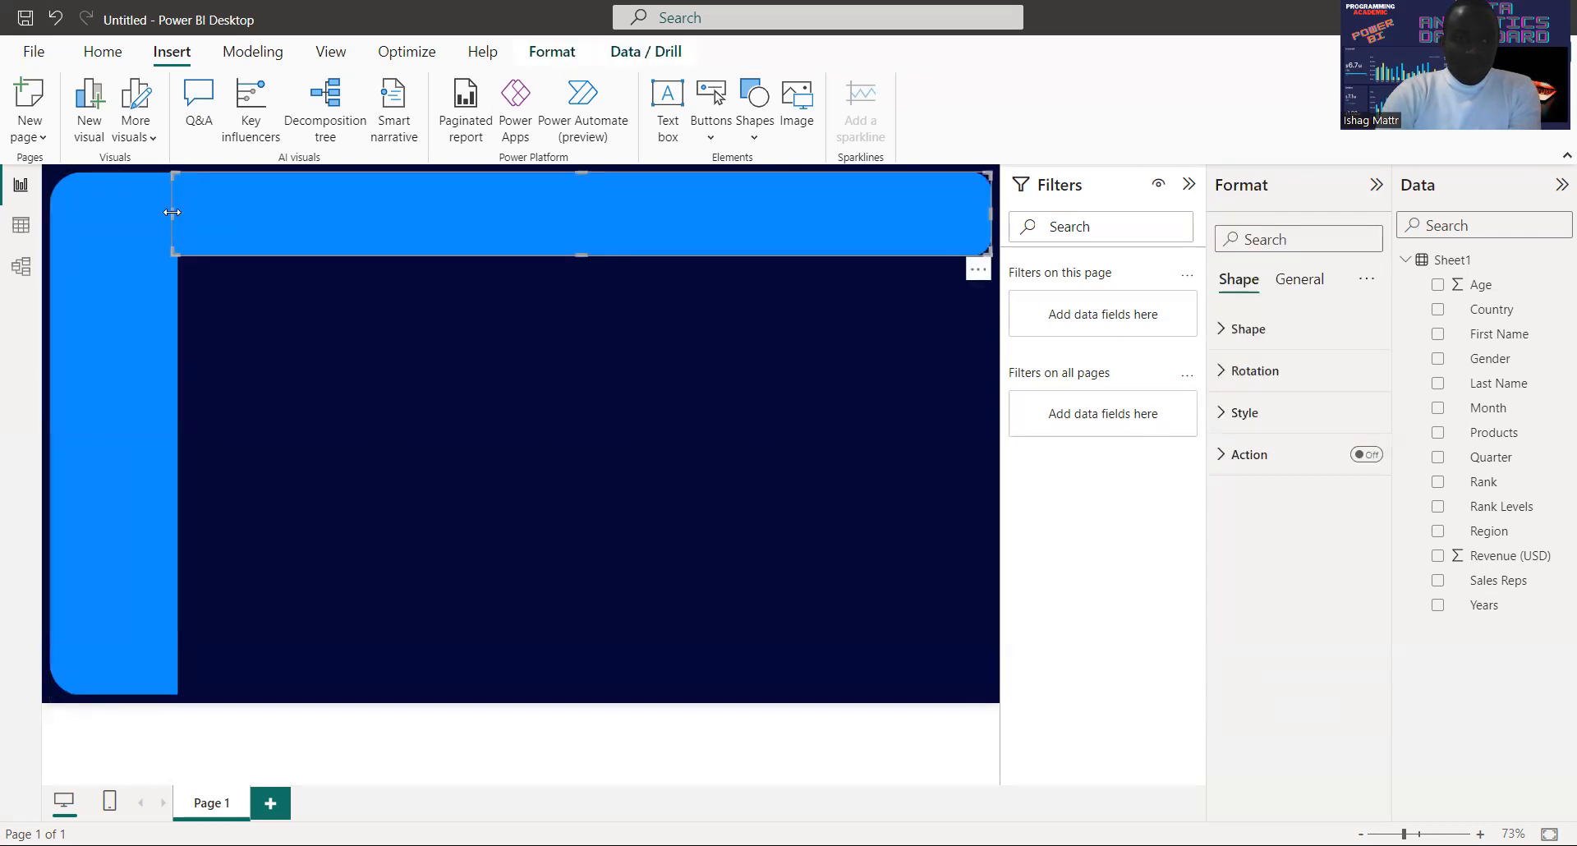
left_click(339, 372)
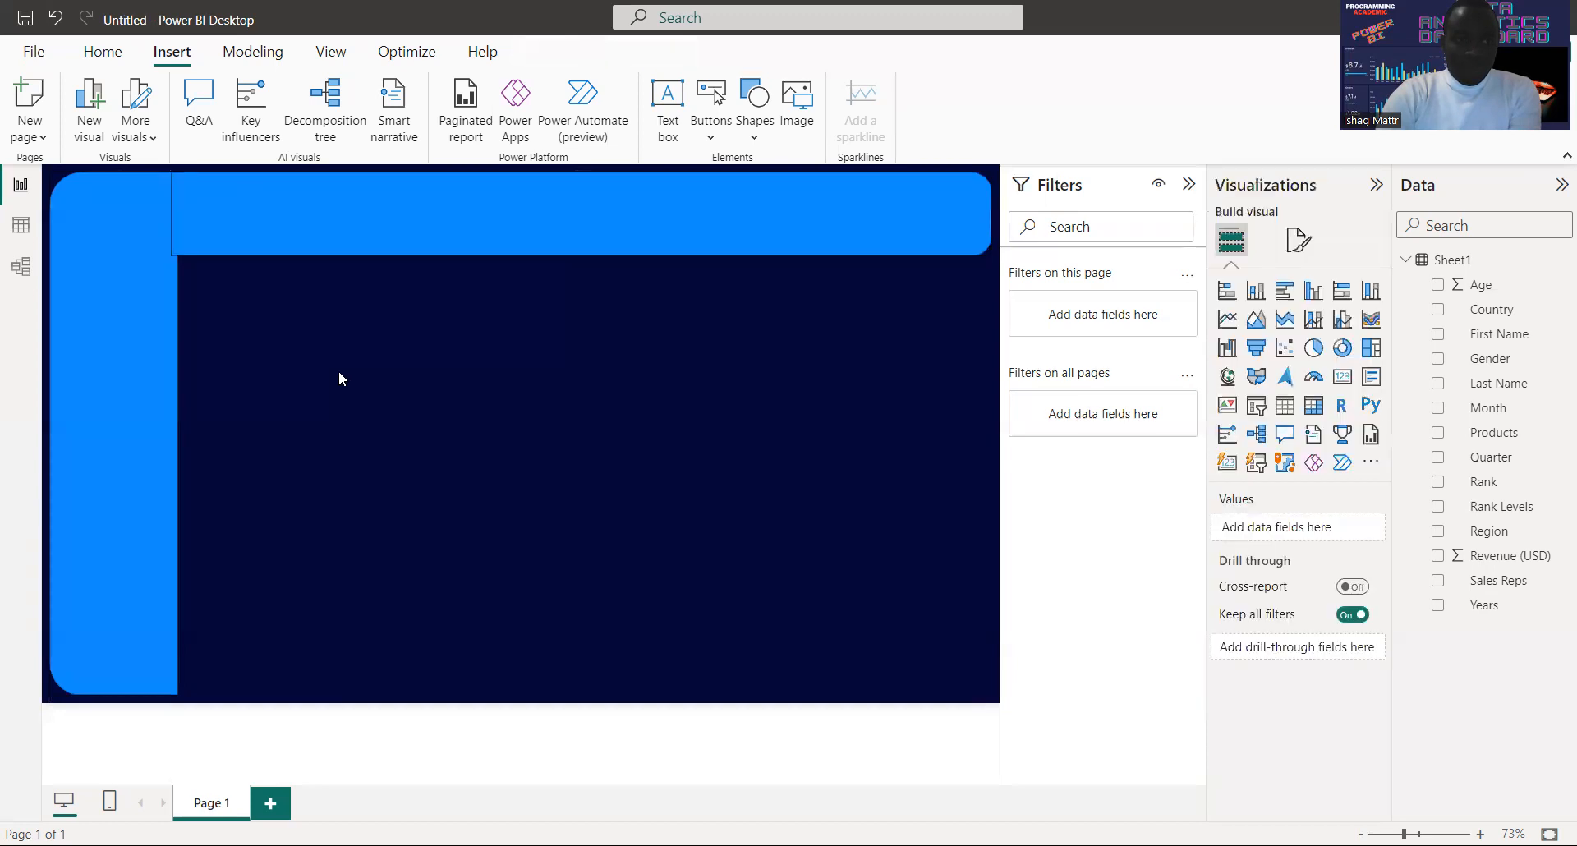
left_click(170, 224)
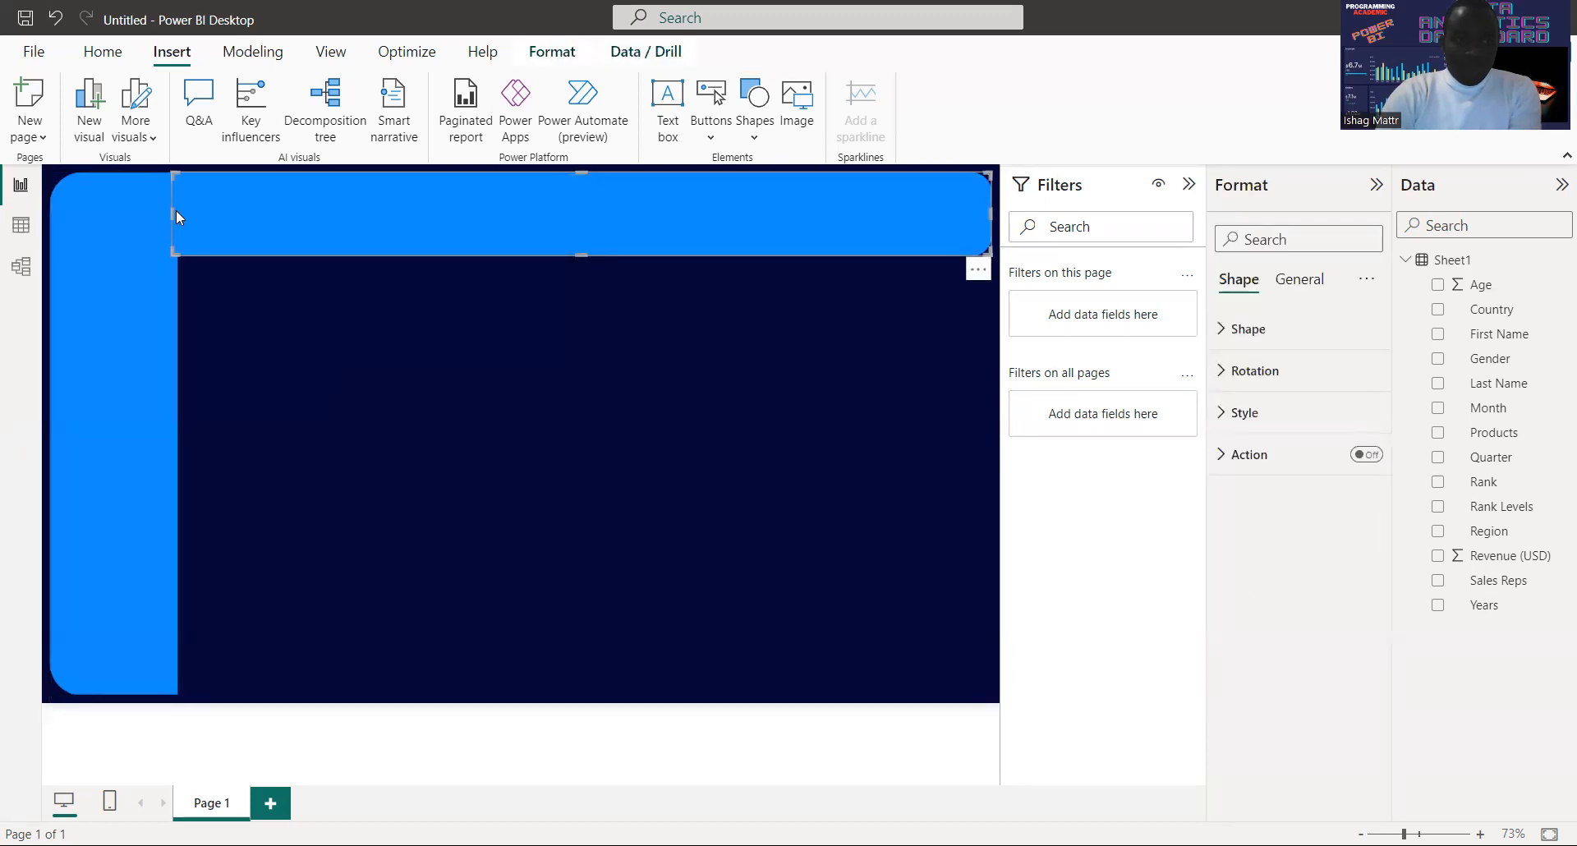
left_click_drag(170, 214, 179, 214)
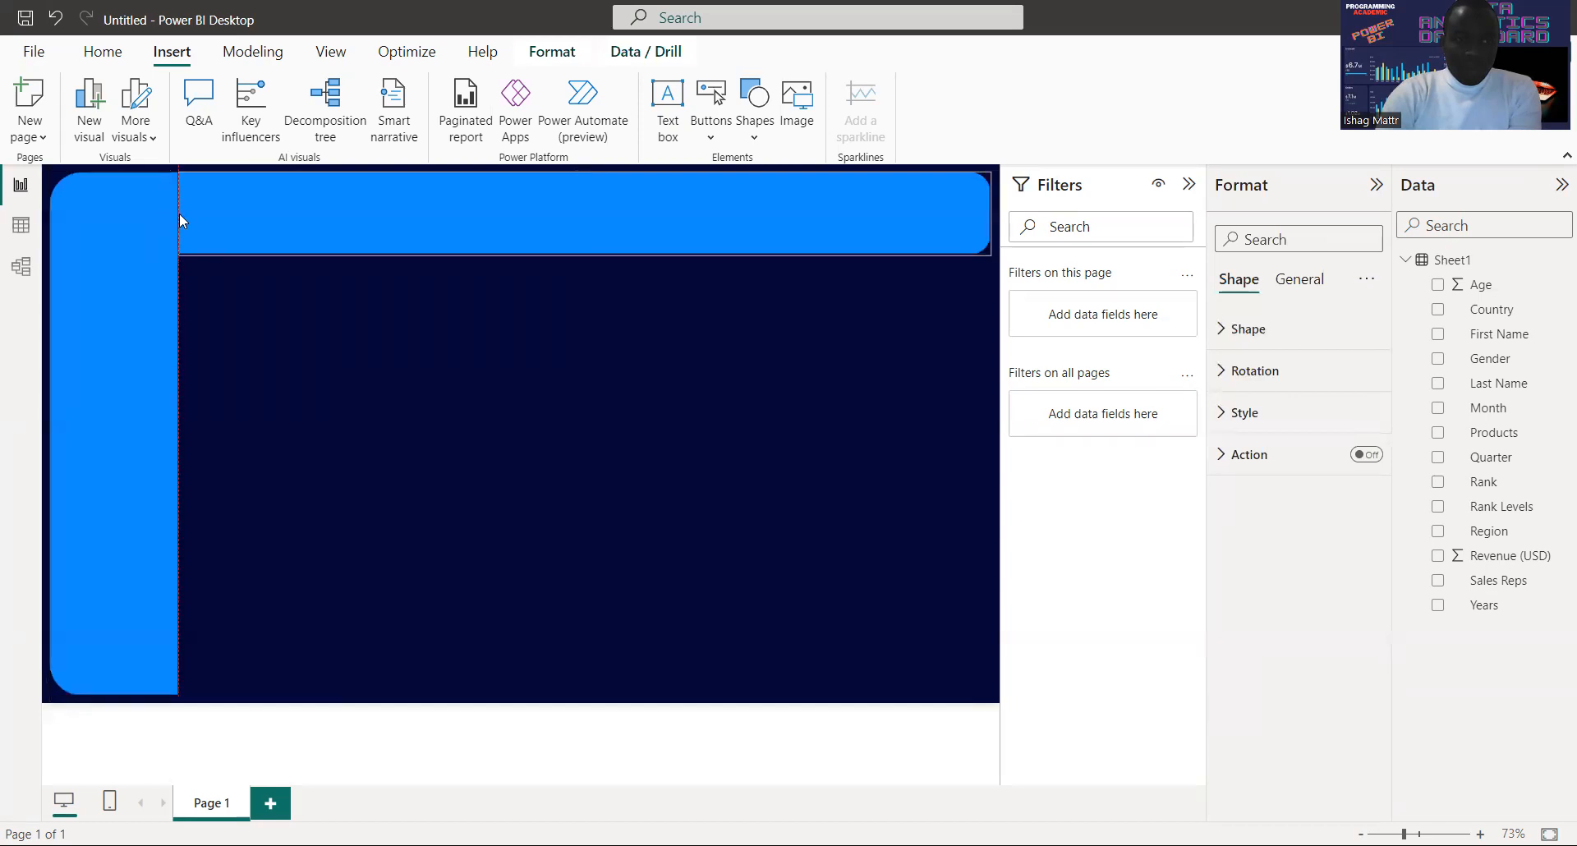
- Switch to Color Hunt, copy the darker orange from the plum, orange and red palette, and return to Power BI
left_click(391, 420)
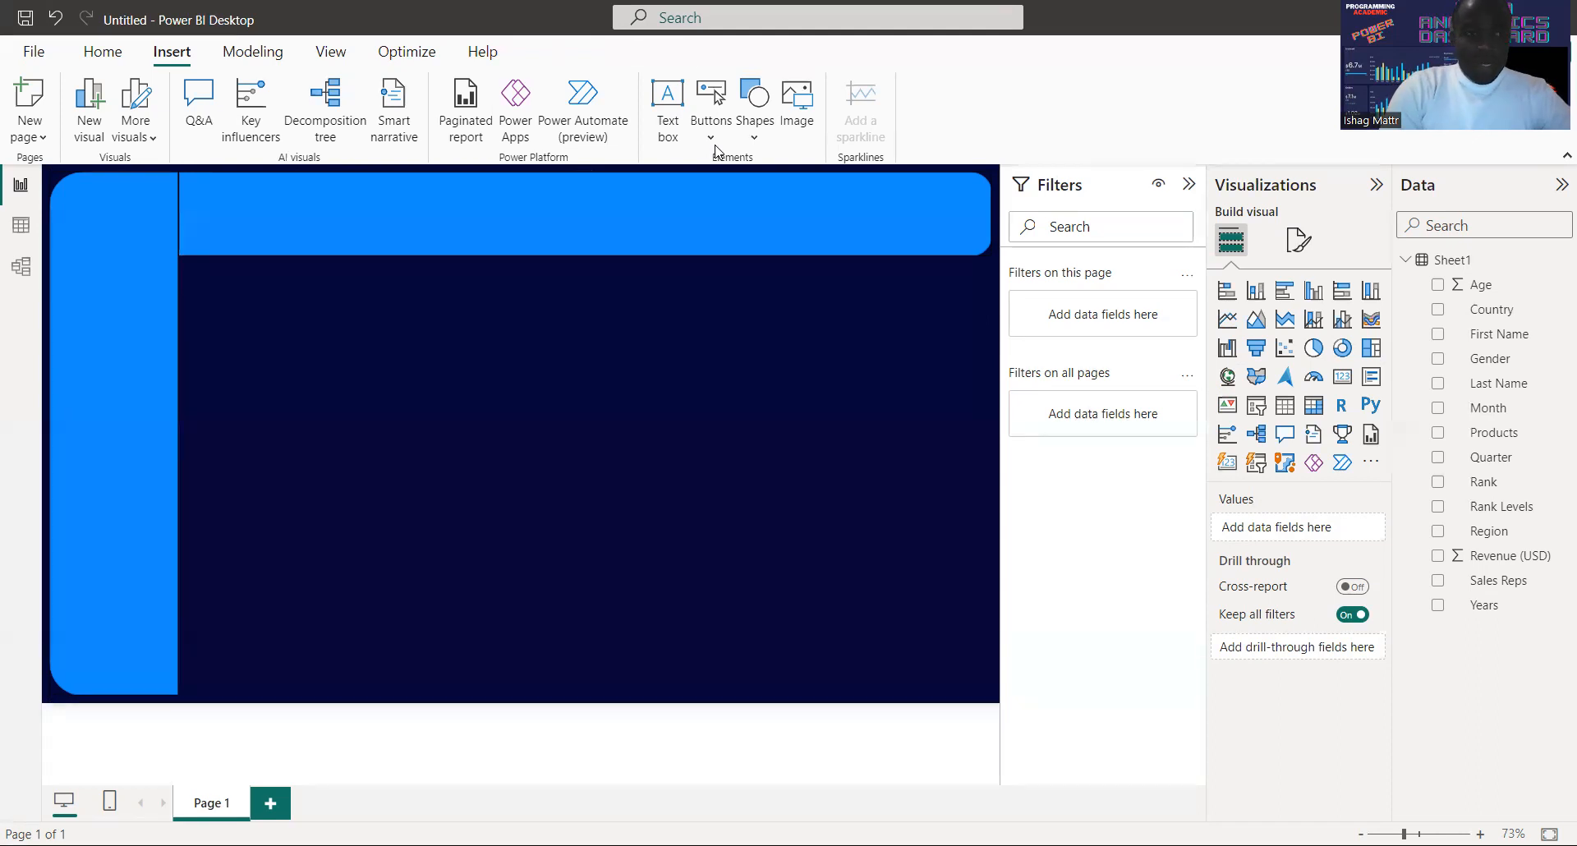
key("alt+Tab")
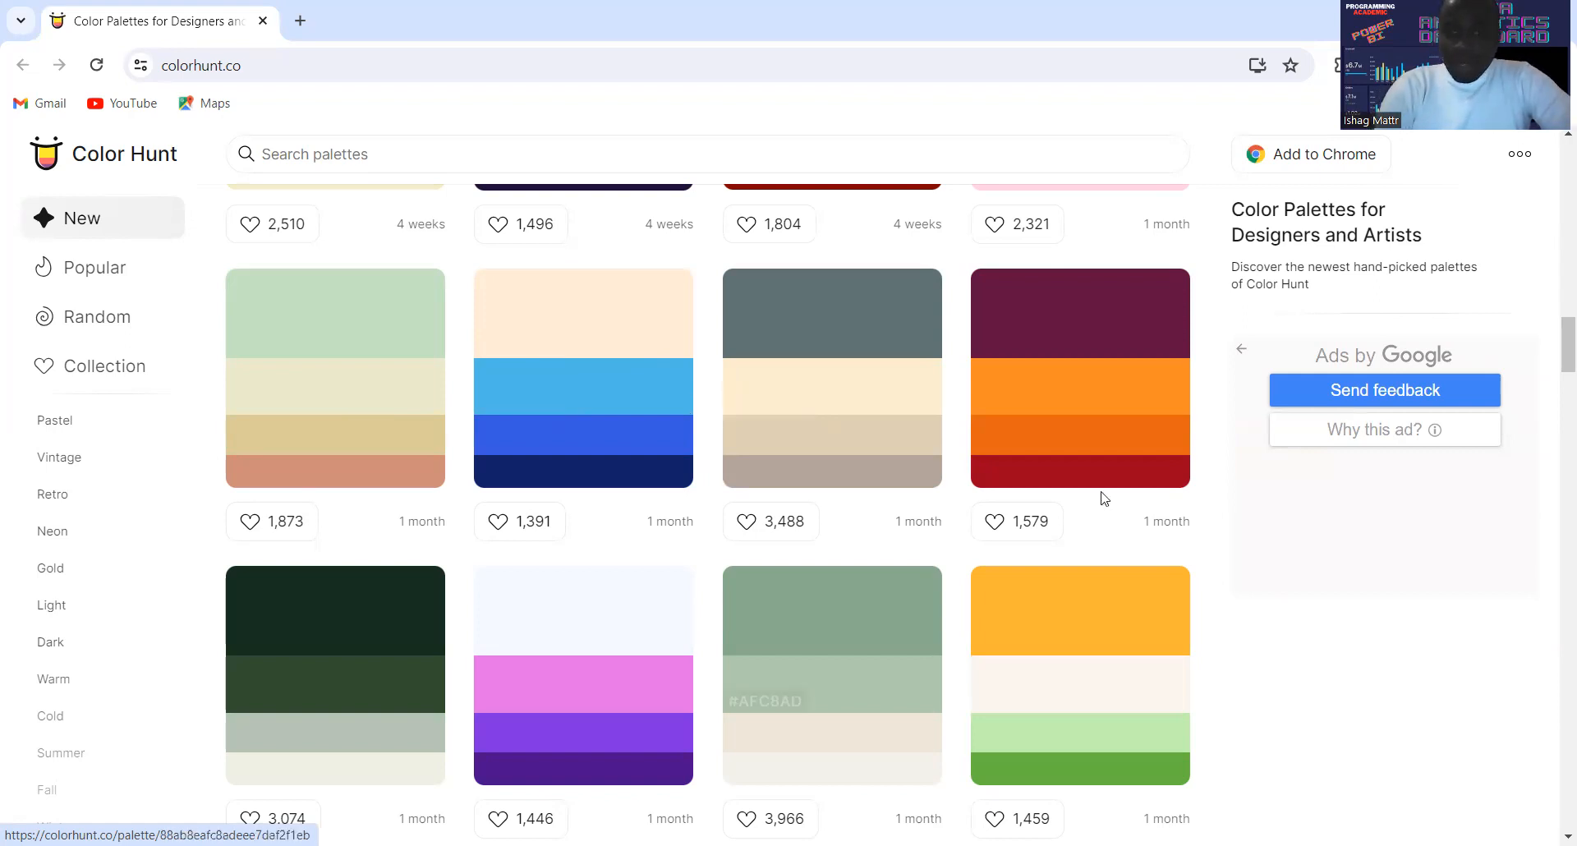
left_click(1014, 444)
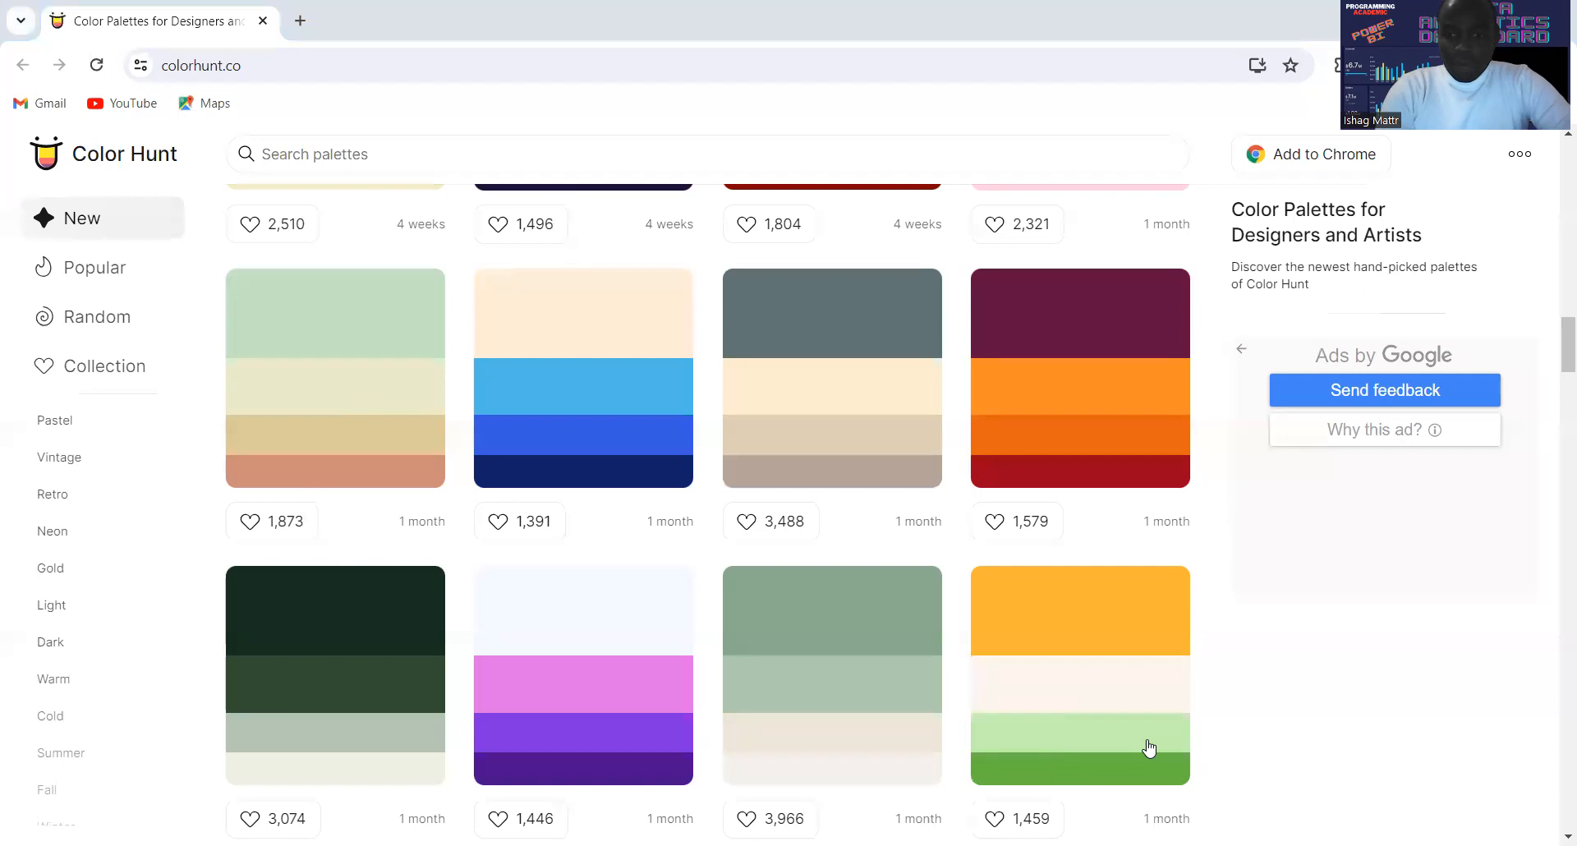
key("alt+Tab")
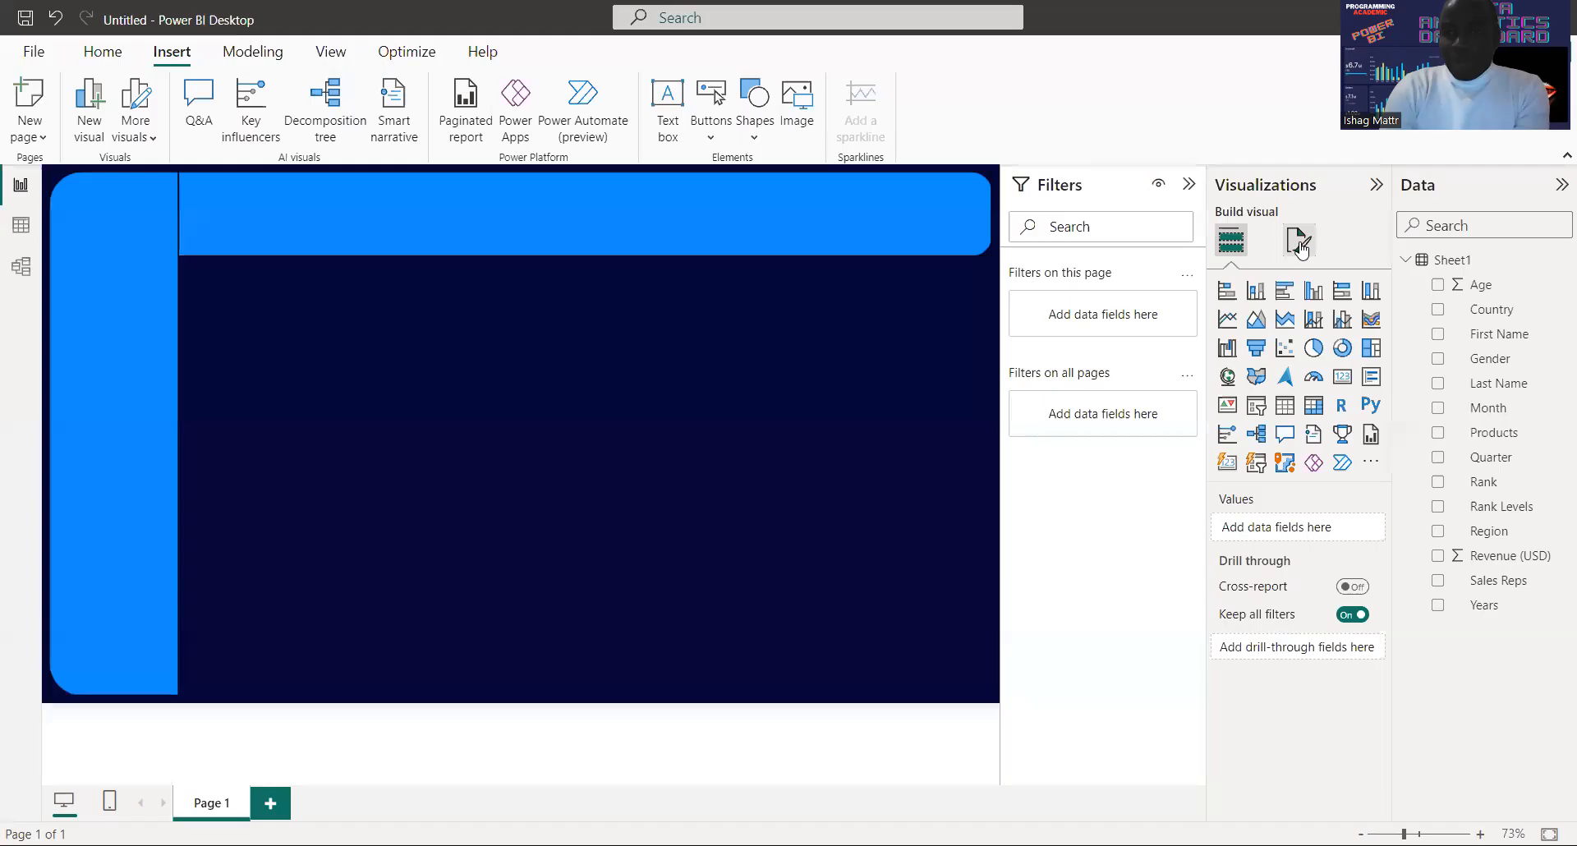
- Set the report page's canvas background color to hex #E36414
left_click(1297, 239)
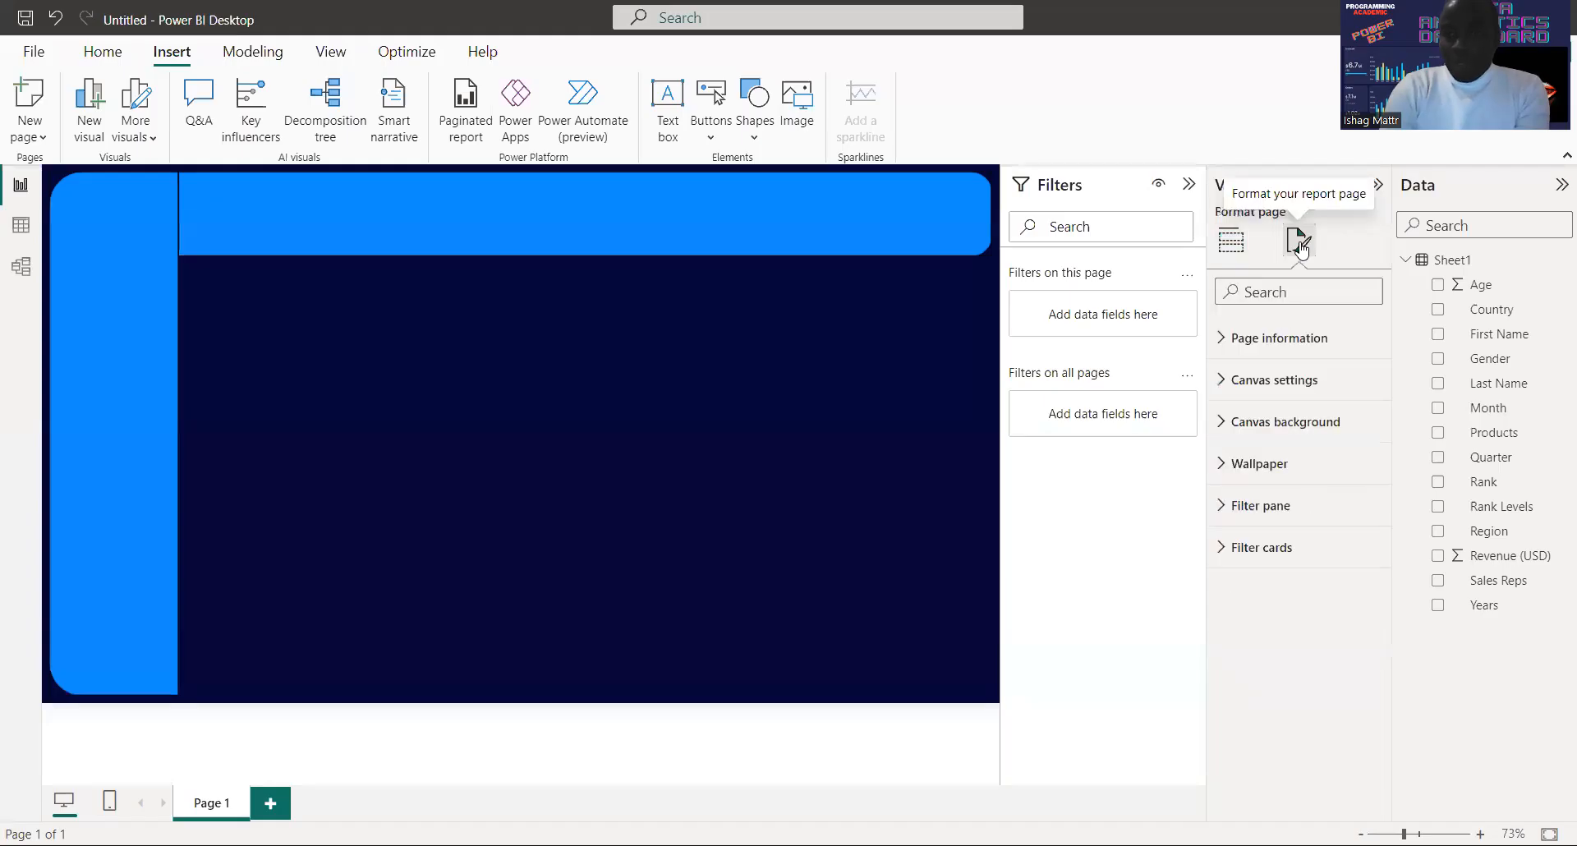
left_click(1298, 423)
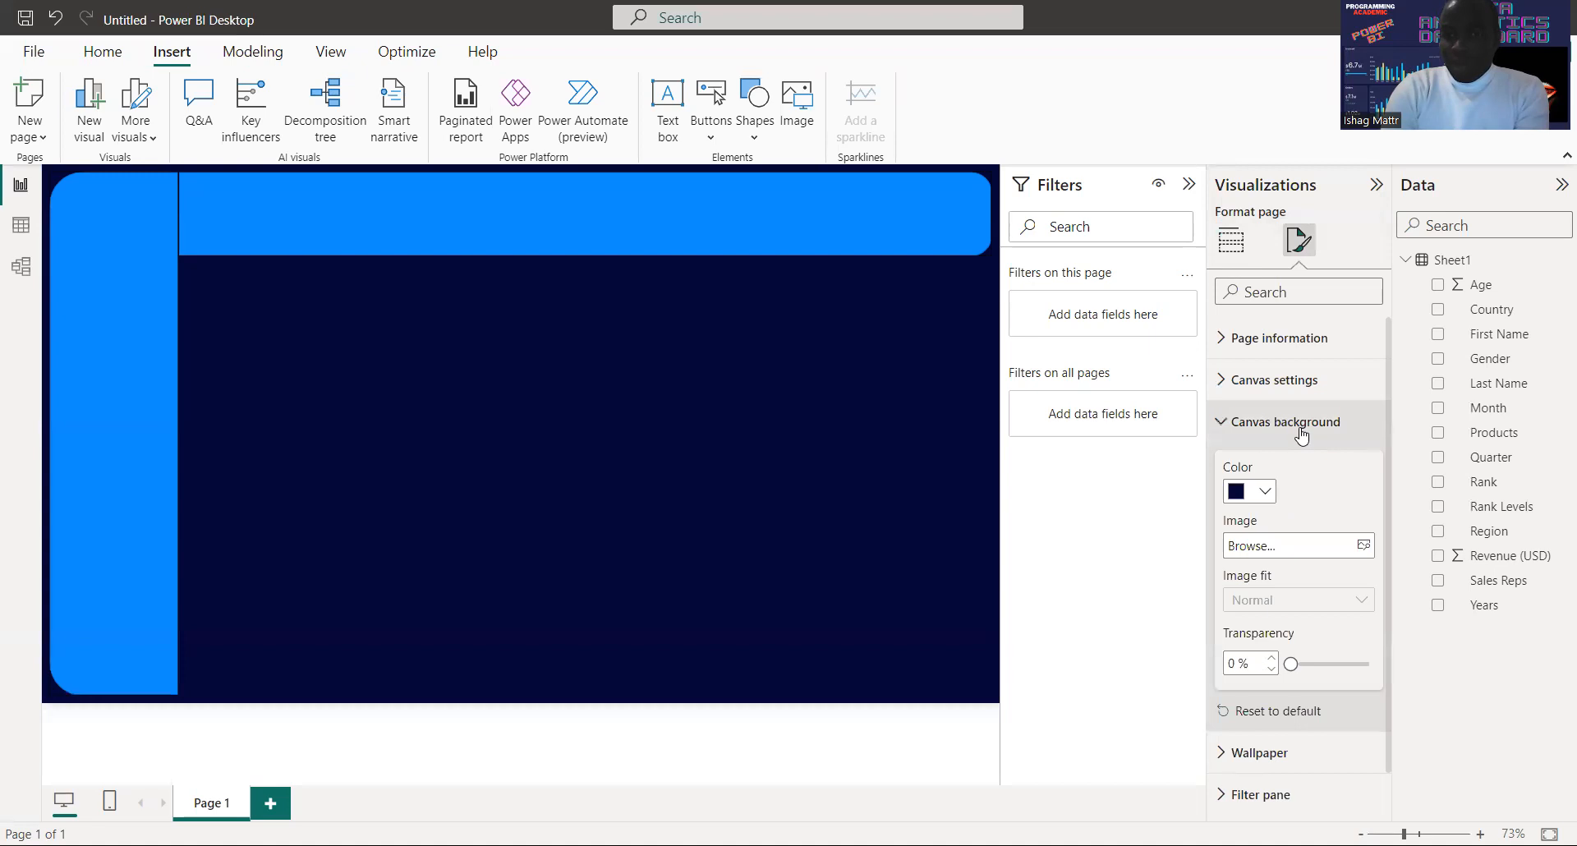
left_click(1268, 496)
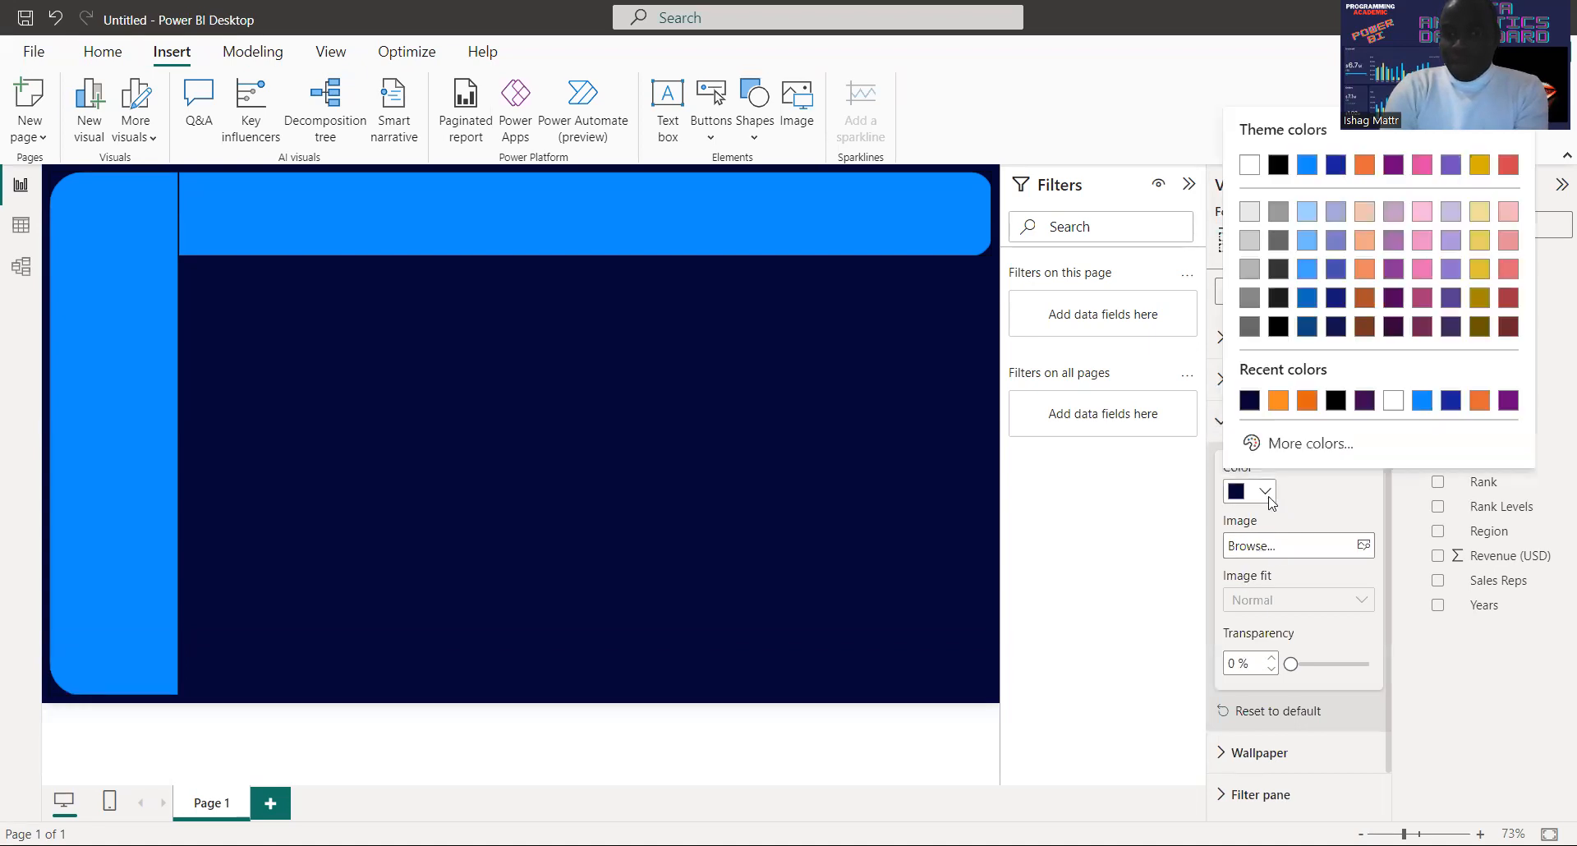
left_click(1269, 444)
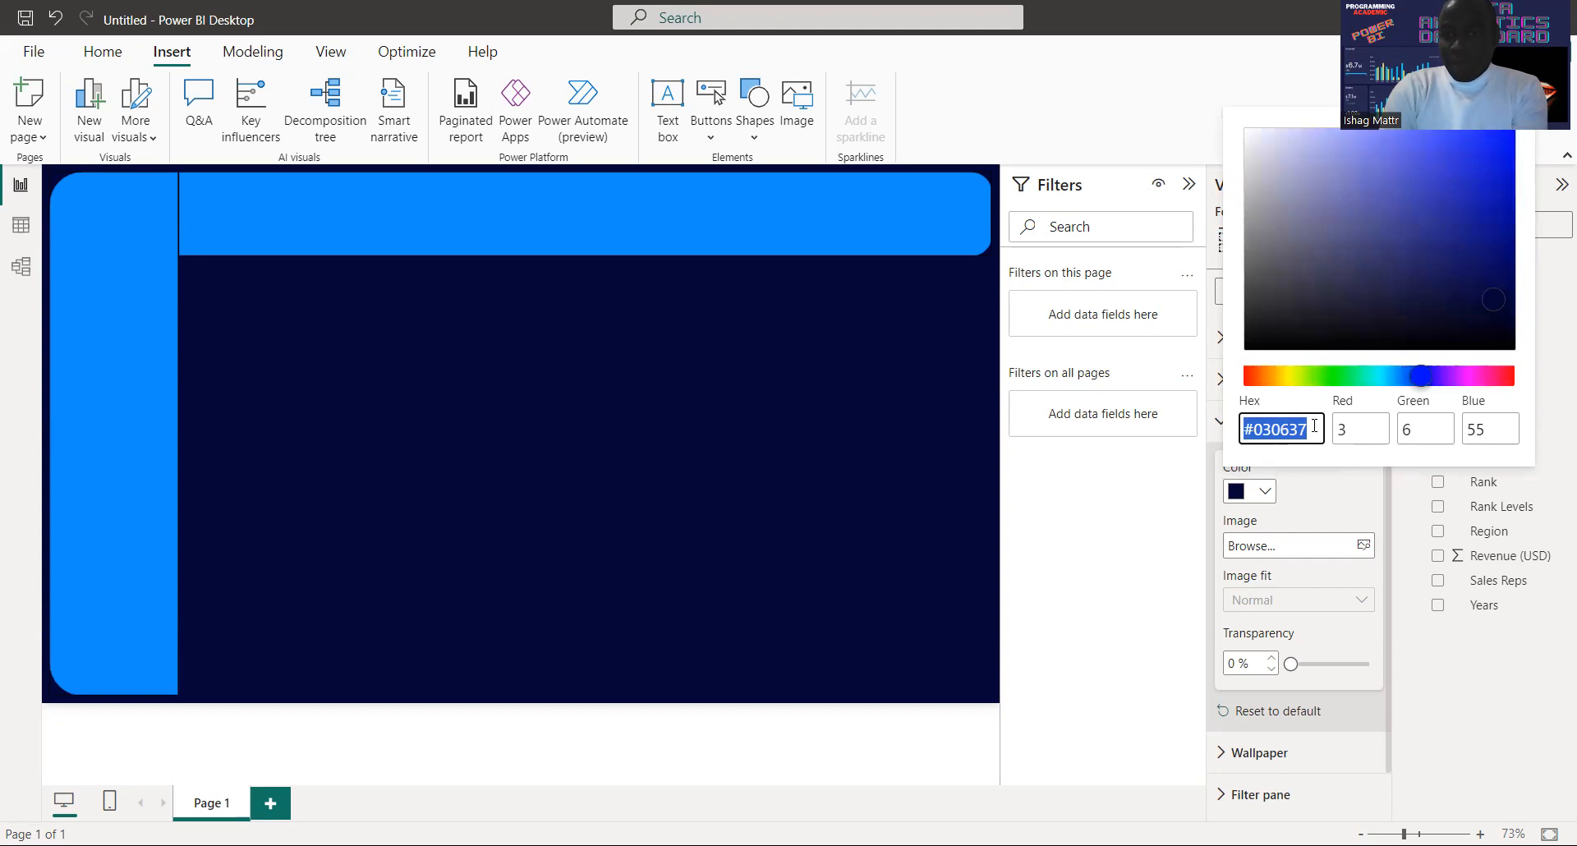
key("BackSpace")
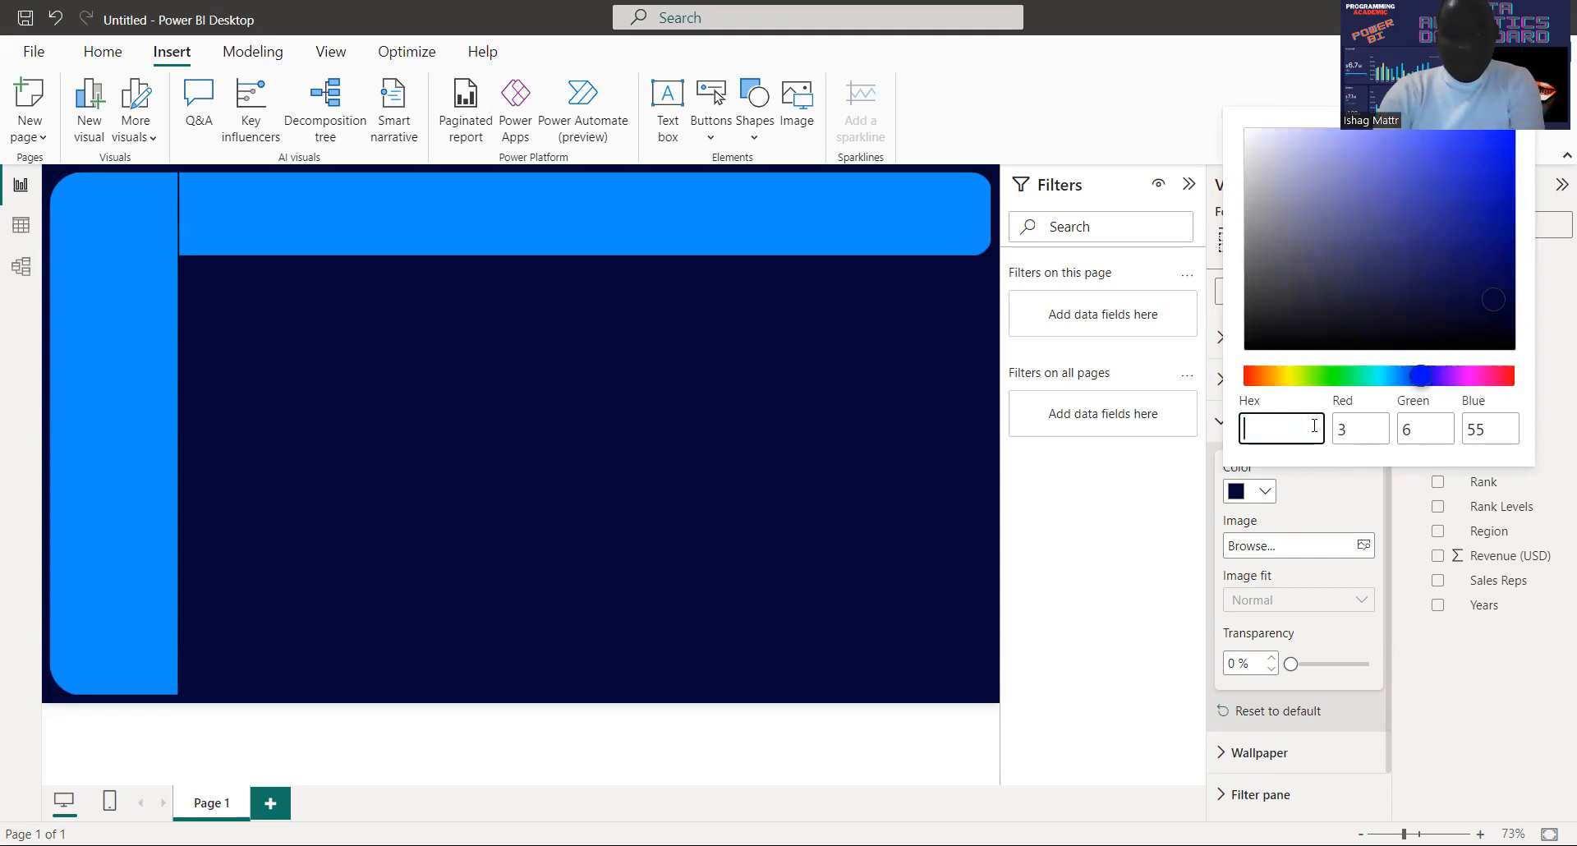
type("#E36414")
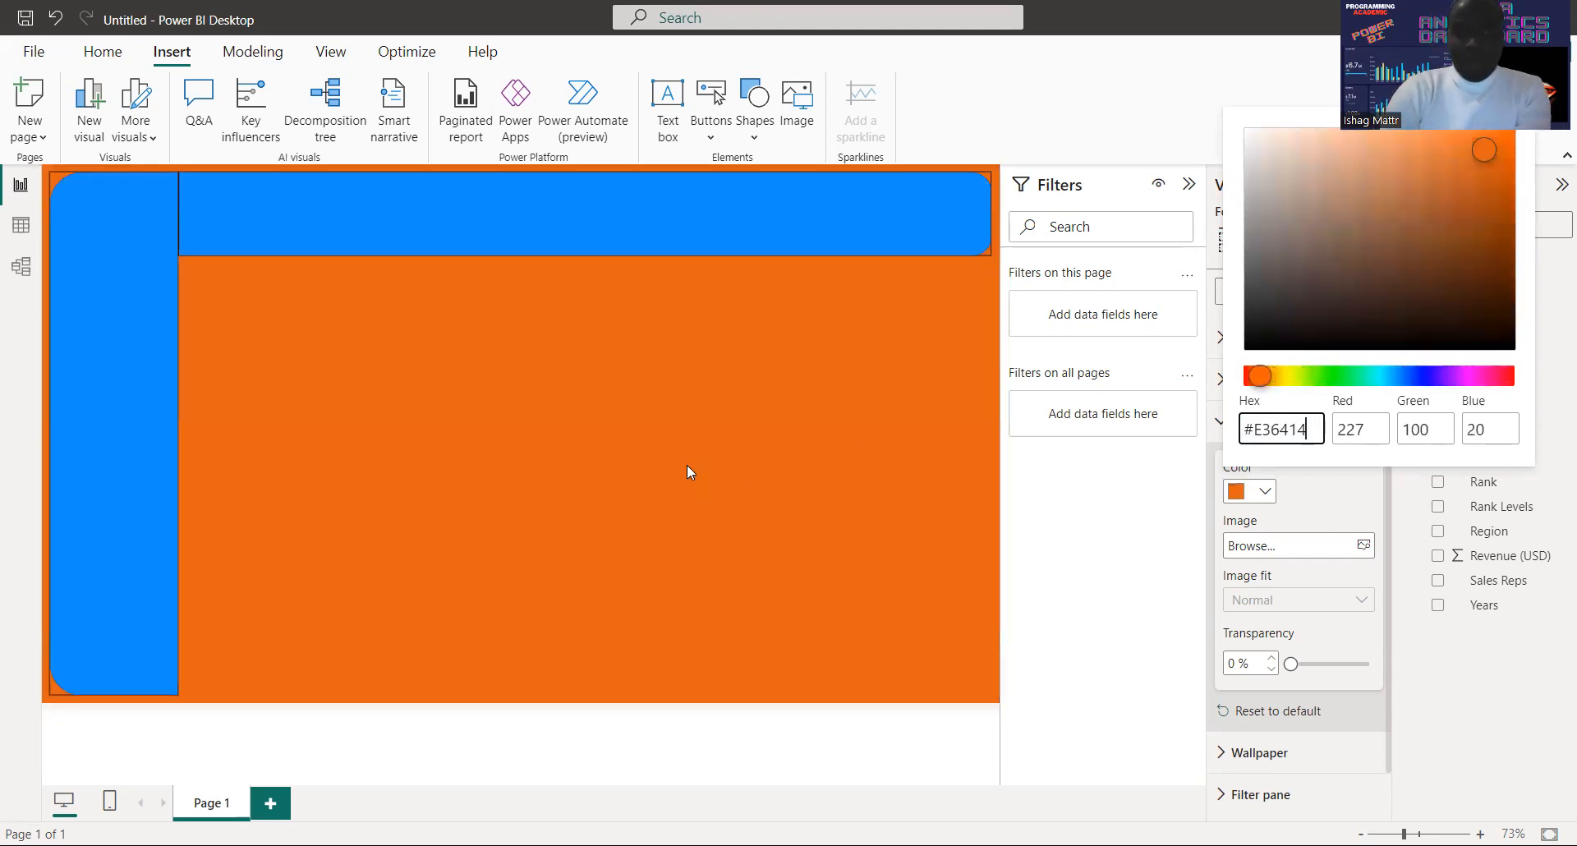
left_click(632, 449)
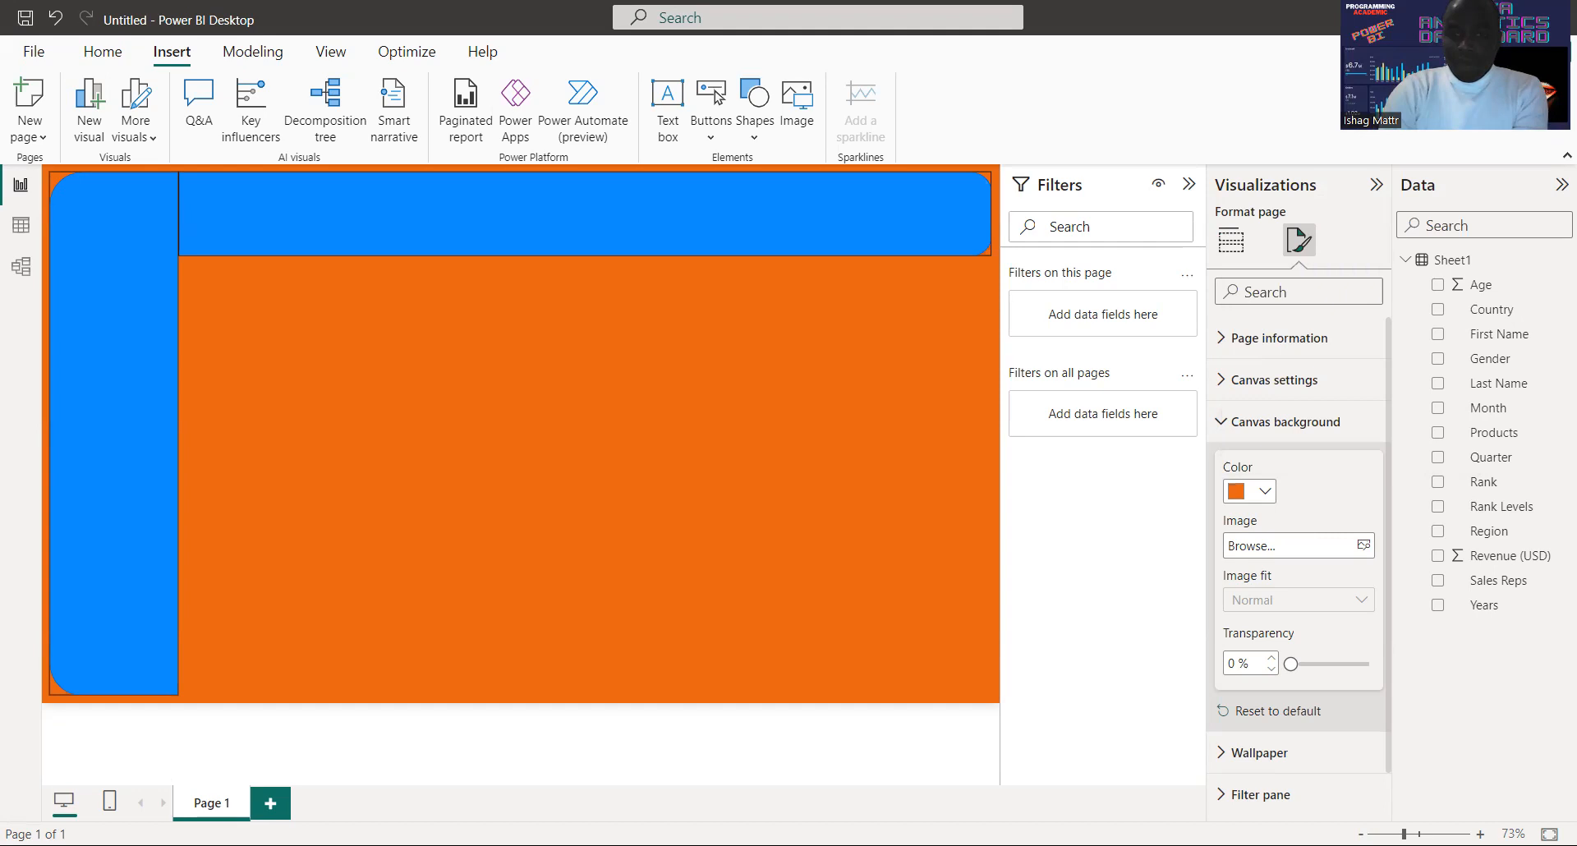
- Fill the header bar with the lighter orange from the recent colors
left_click(869, 226)
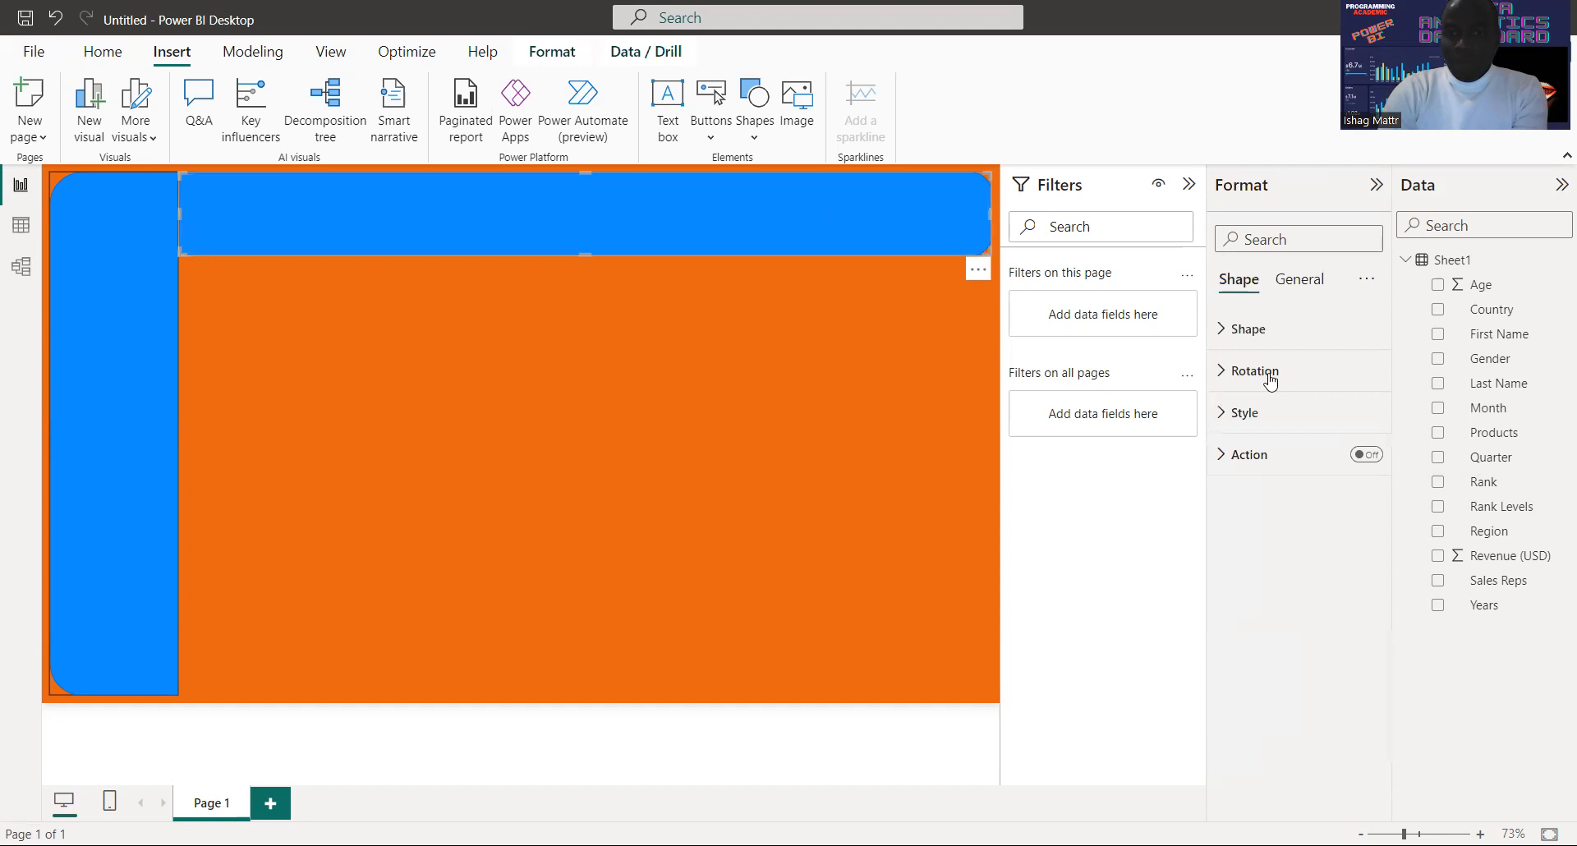
left_click(1262, 414)
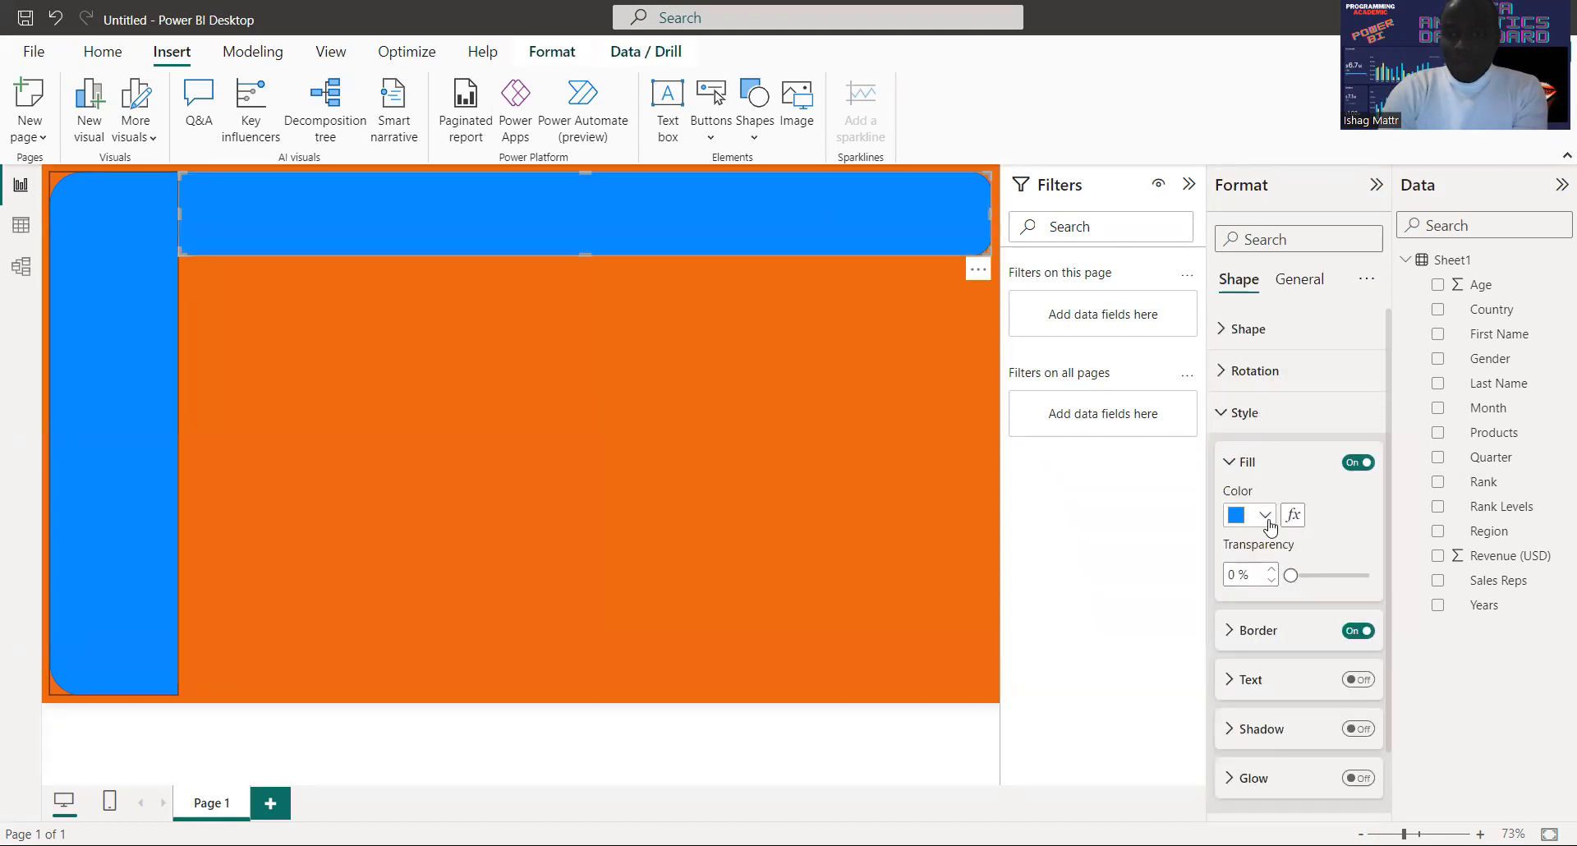
left_click(1265, 515)
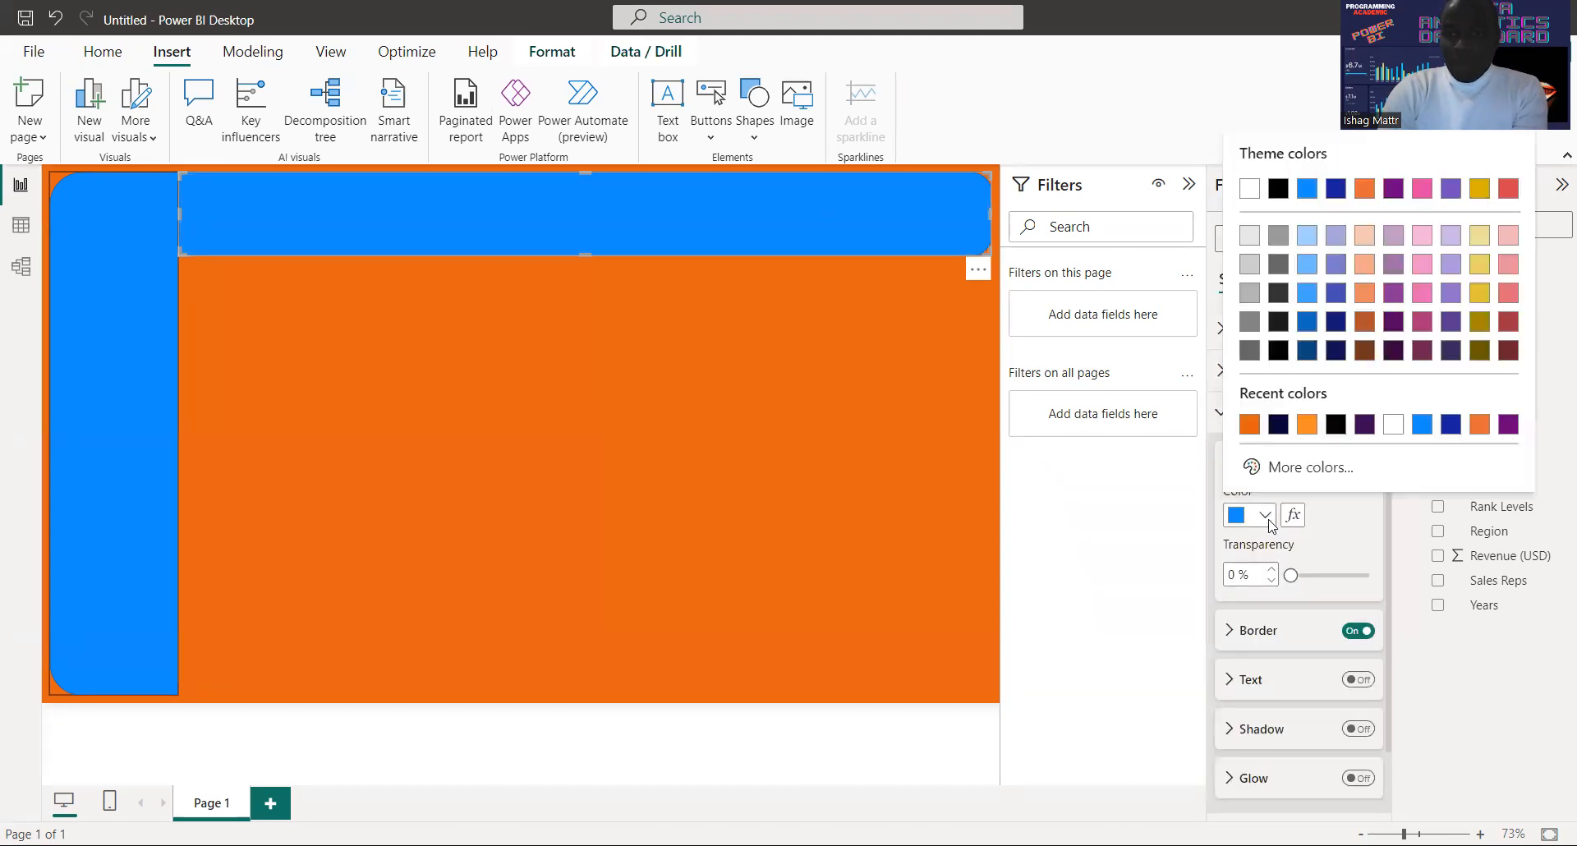
left_click(1307, 424)
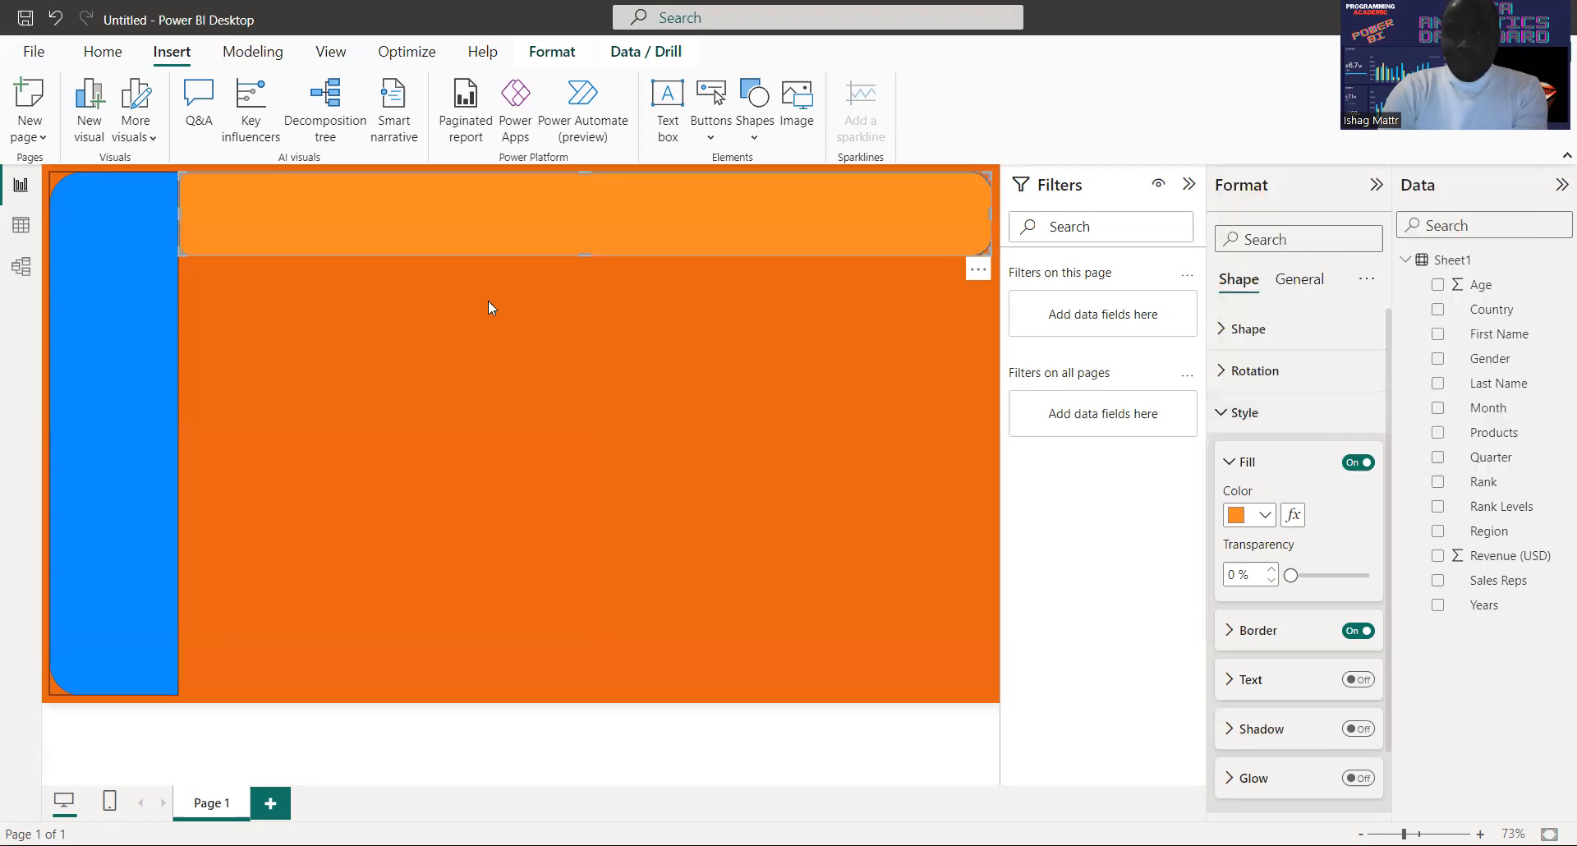
- Fill the sidebar shape with the same light orange as the header bar and deselect it
left_click(121, 377)
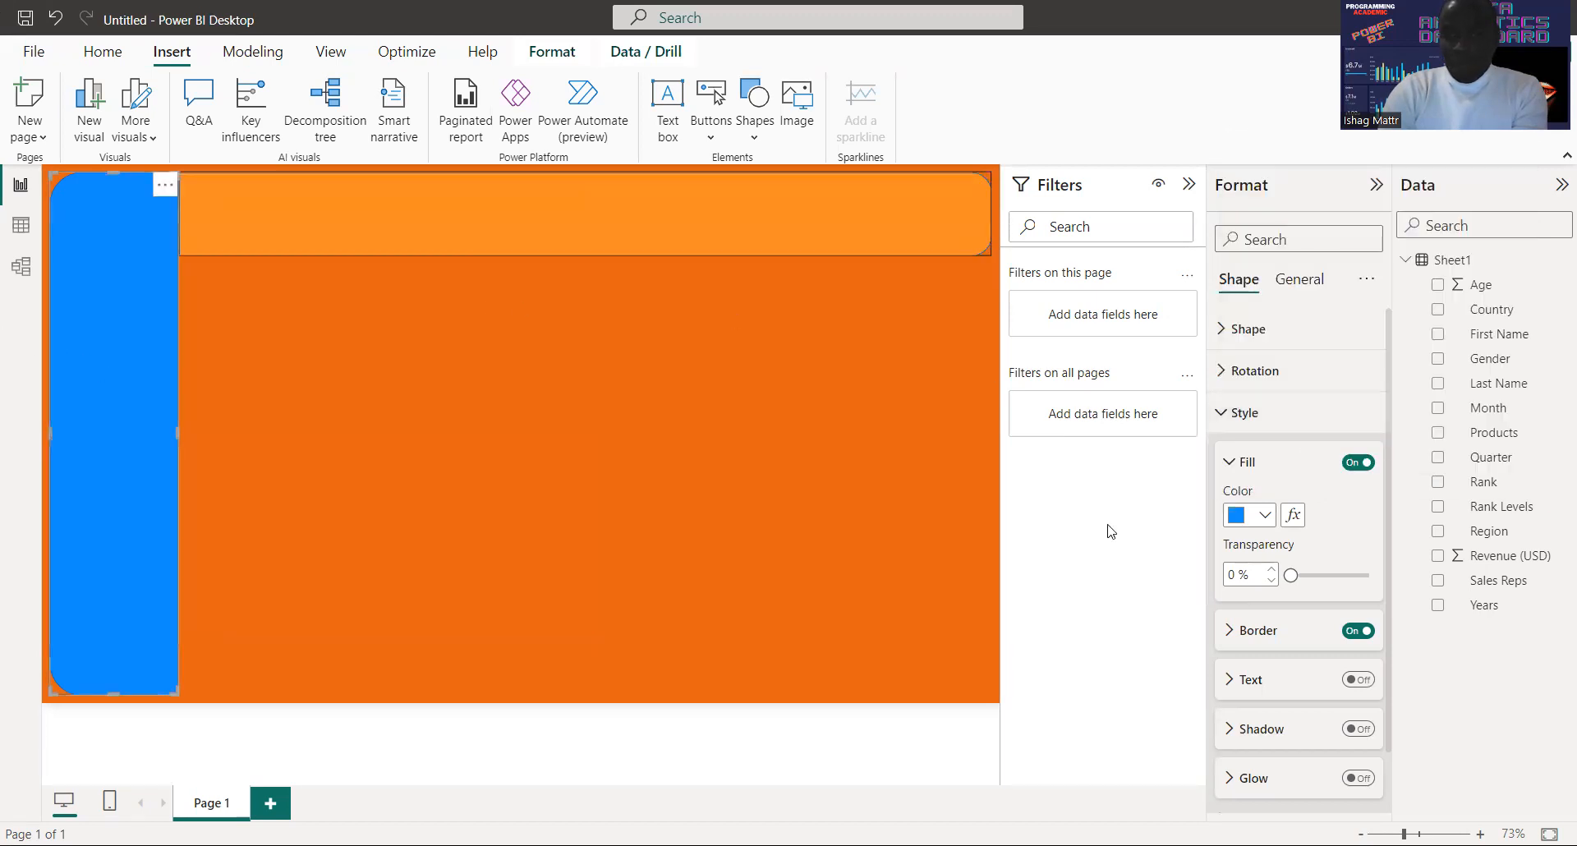
left_click(1269, 516)
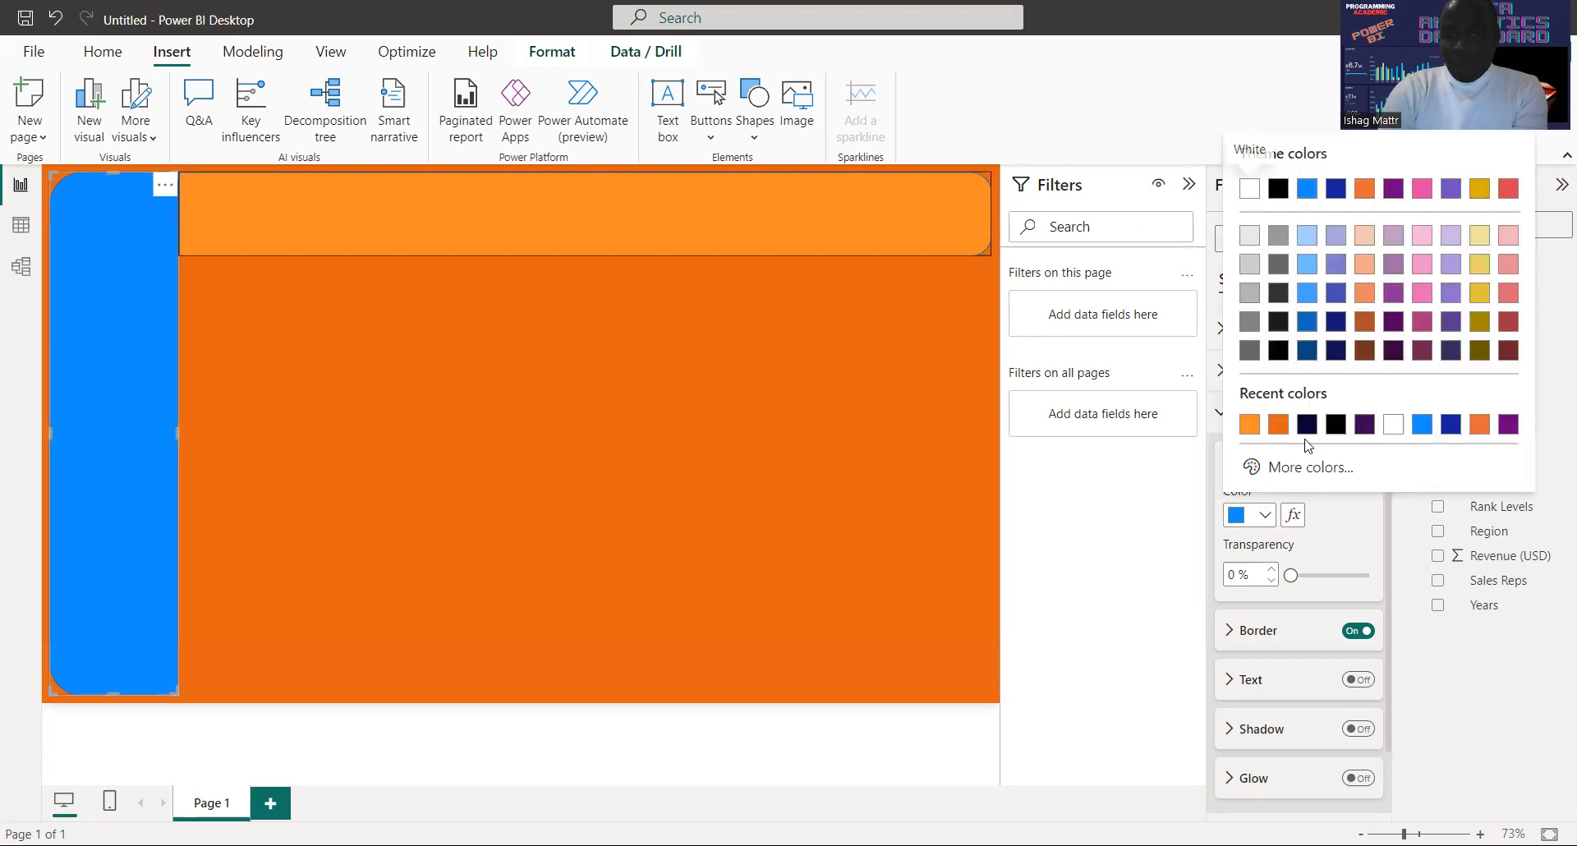
left_click(1250, 424)
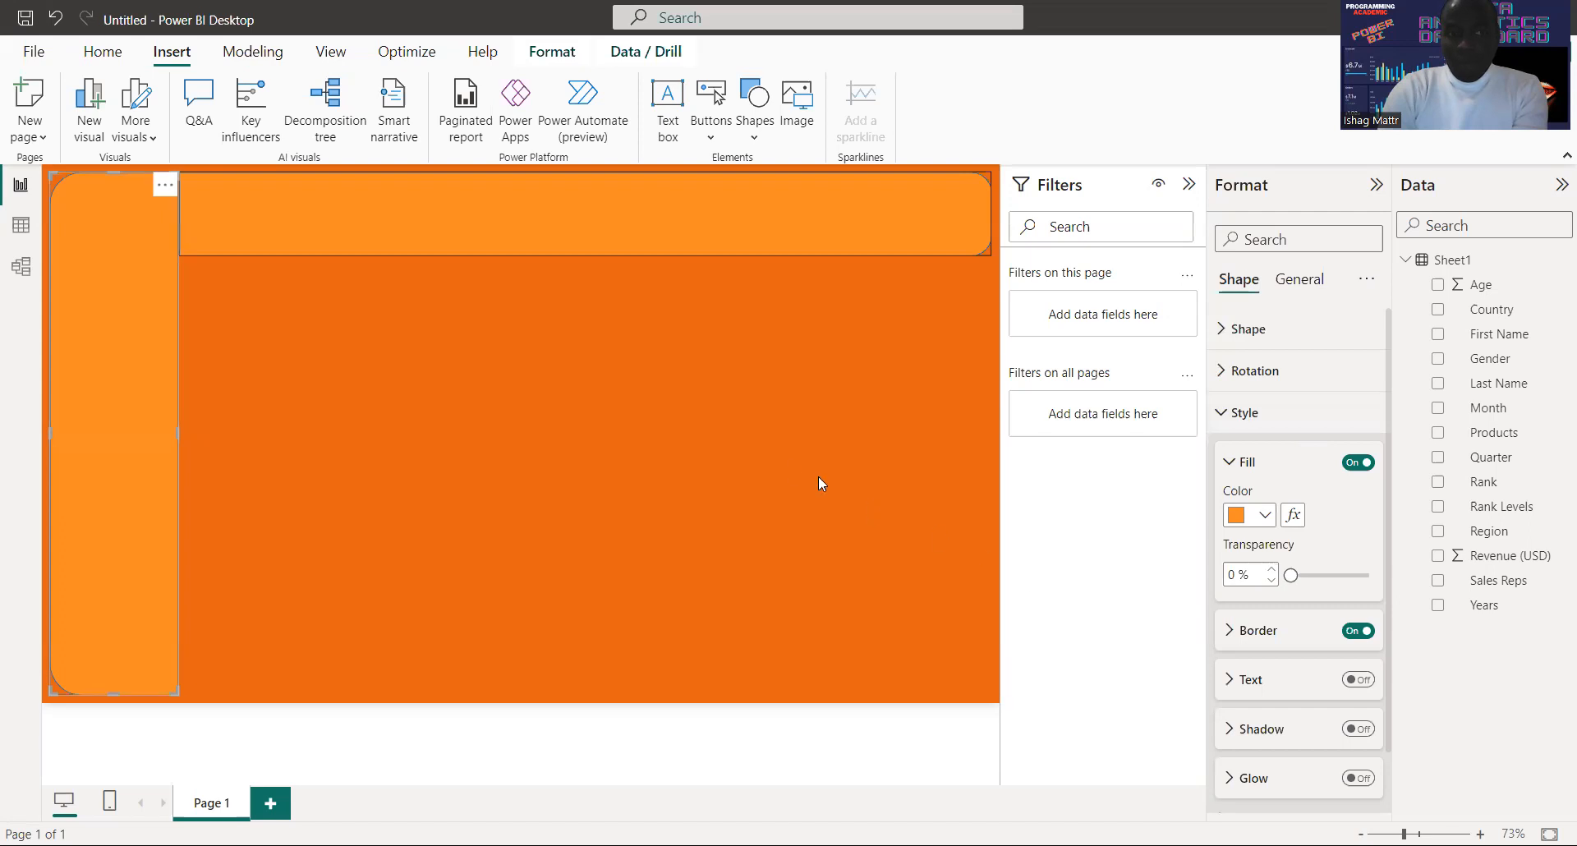
left_click(679, 612)
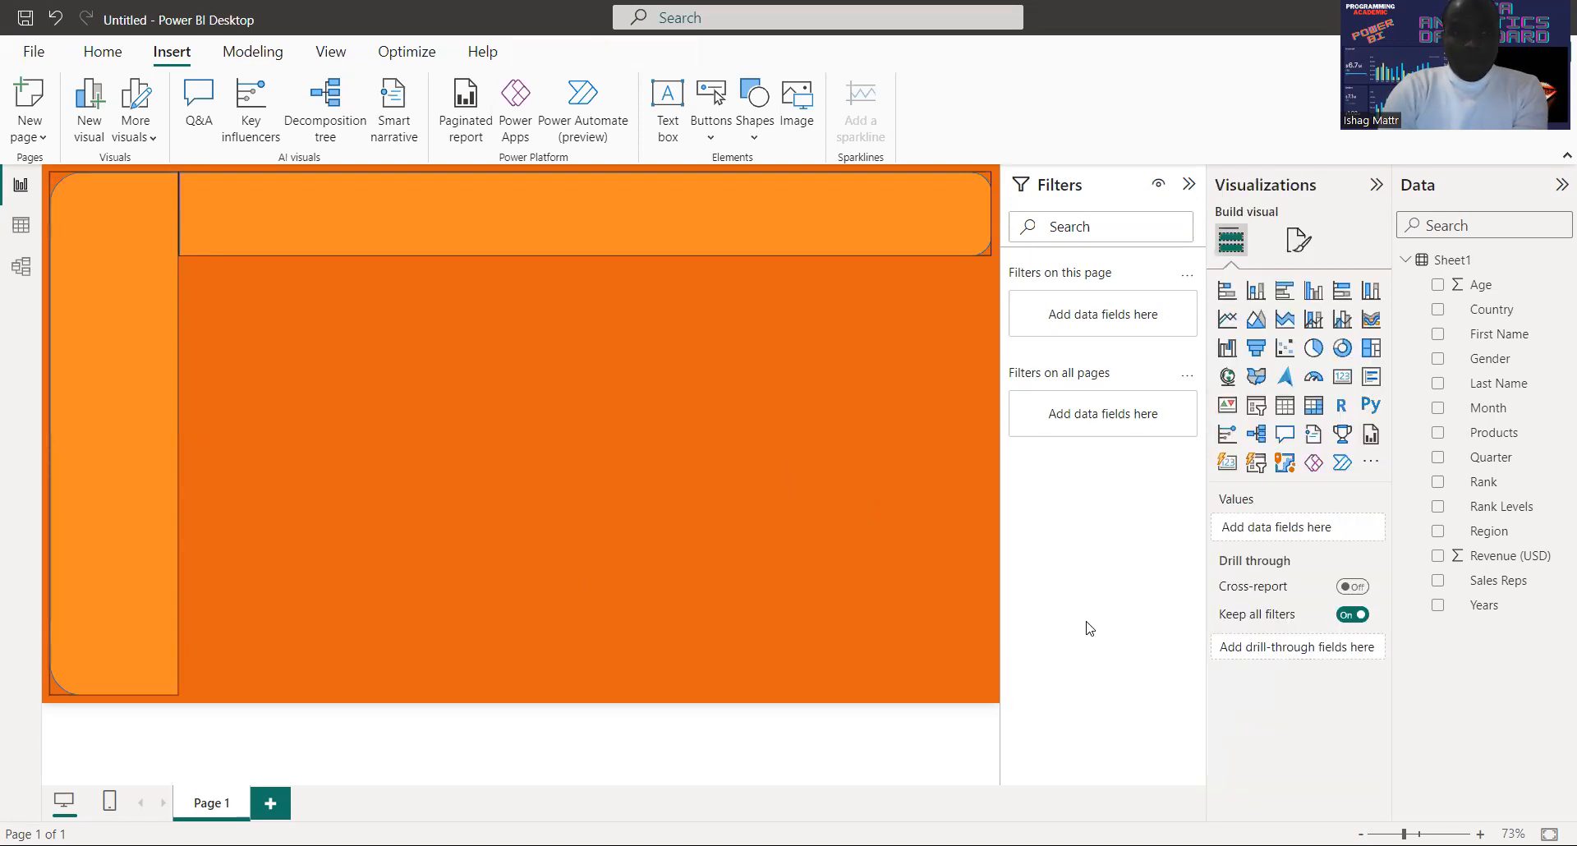